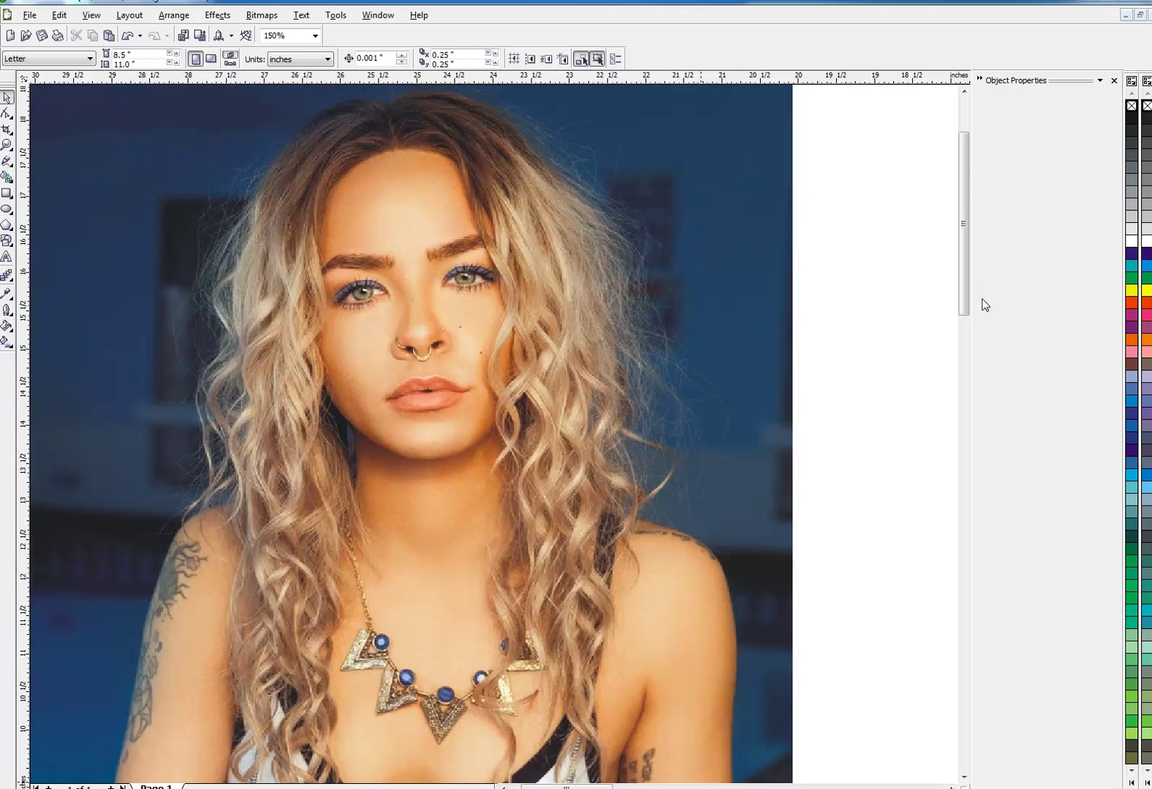
# Place a duplicate of the portrait photo directly to the right of the original.
pyautogui.moveTo(964, 301)
pyautogui.mouseDown()
pyautogui.moveTo(963, 329)
pyautogui.moveTo(963, 308)
pyautogui.mouseUp()
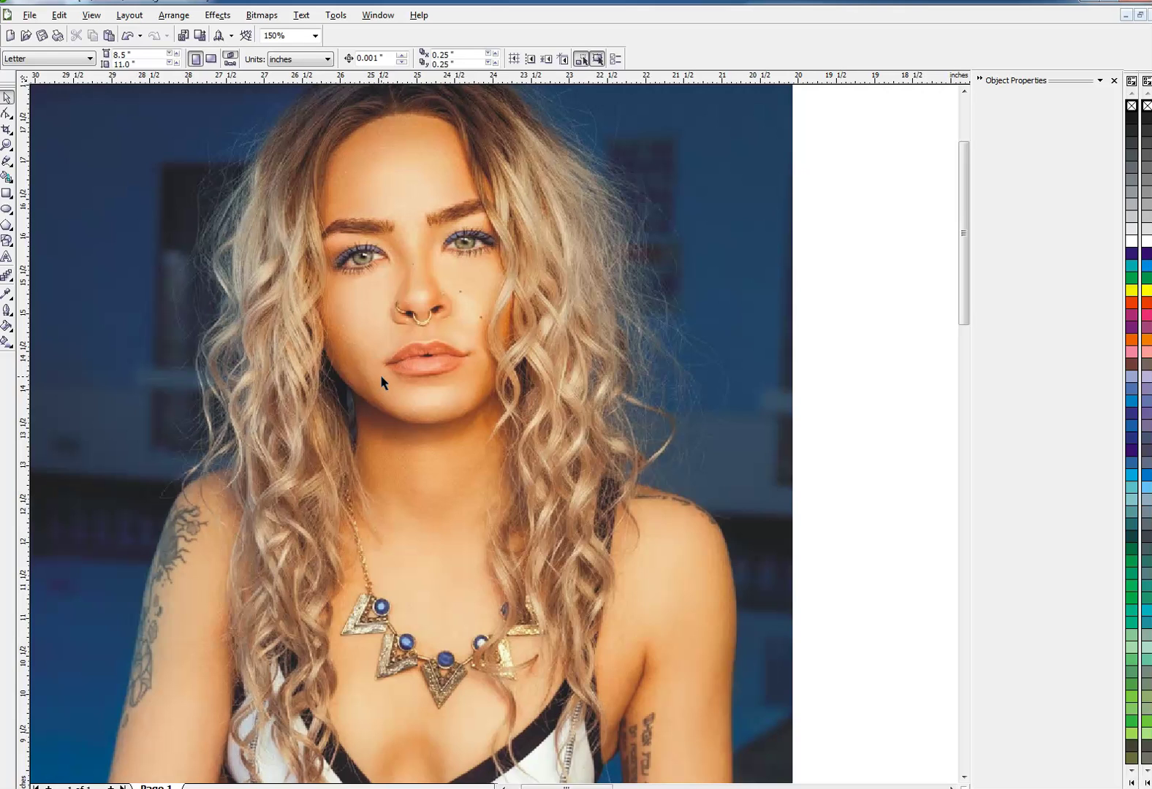
pyautogui.scroll(-1, 494, 433)
pyautogui.moveTo(547, 426); pyautogui.dragTo(357, 381)
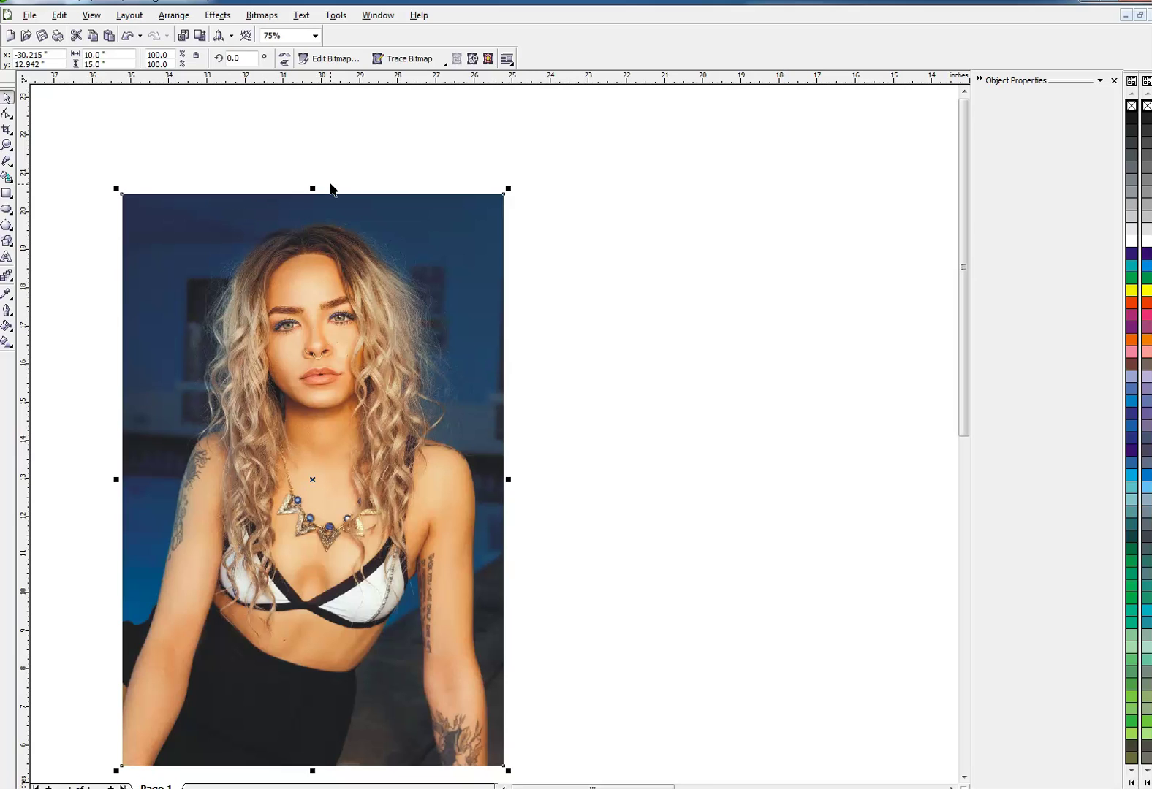
pyautogui.moveTo(308, 480)
pyautogui.mouseDown()
pyautogui.moveTo(735, 475)
pyautogui.moveTo(705, 479)
pyautogui.mouseUp()
pyautogui.rightClick(704, 478)
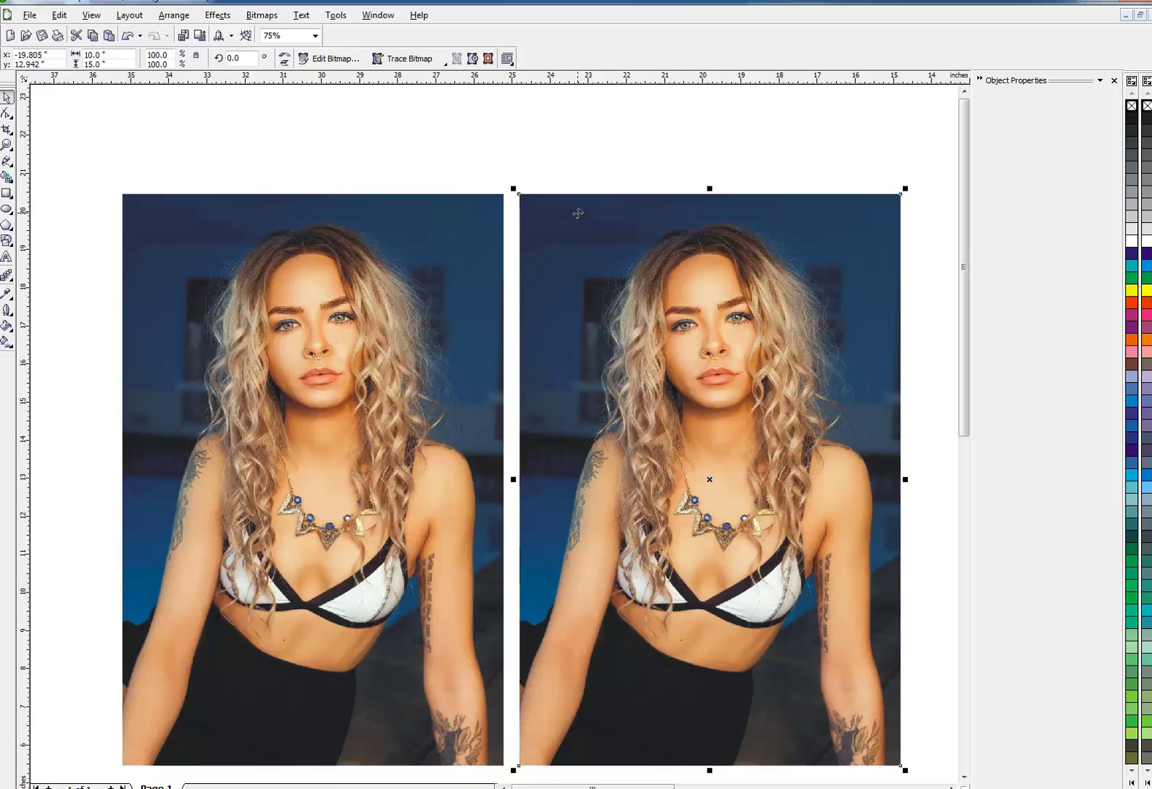
pyautogui.click(516, 131)
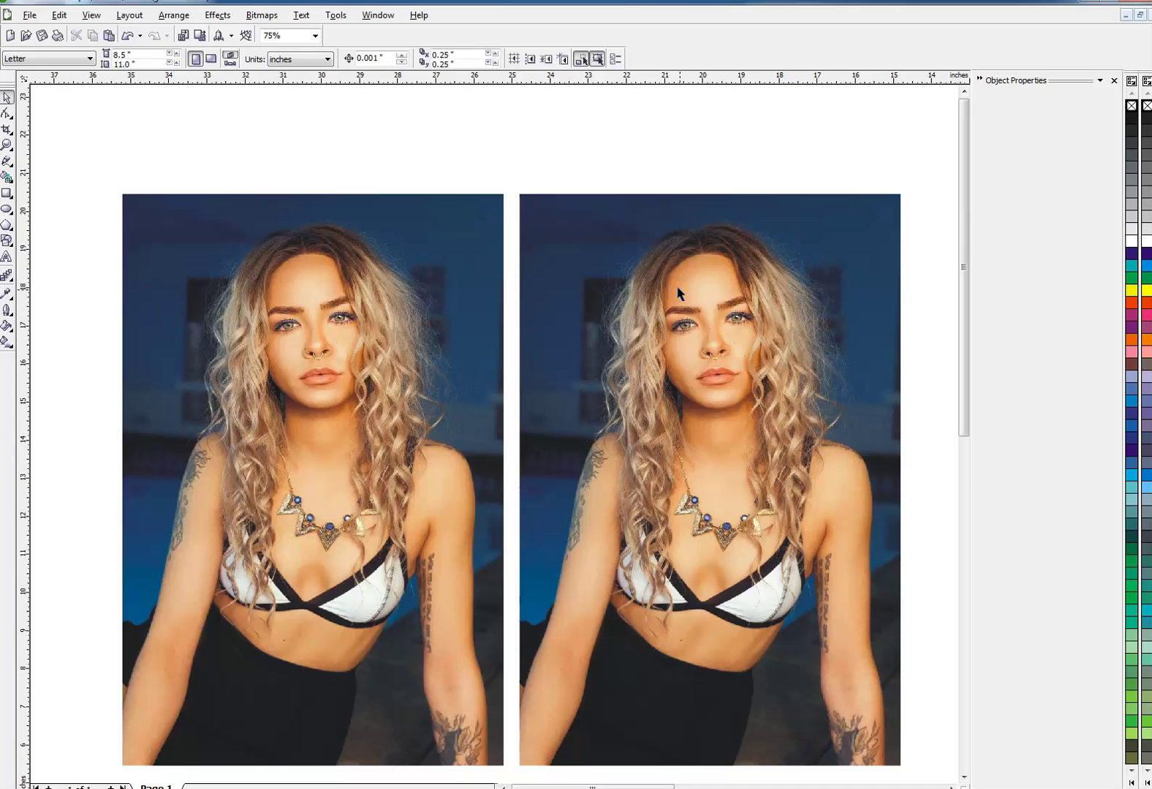
# Open the duplicate photo for bitmap editing in Corel PHOTO-PAINT and maximize both the program and image windows.
pyautogui.click(678, 213)
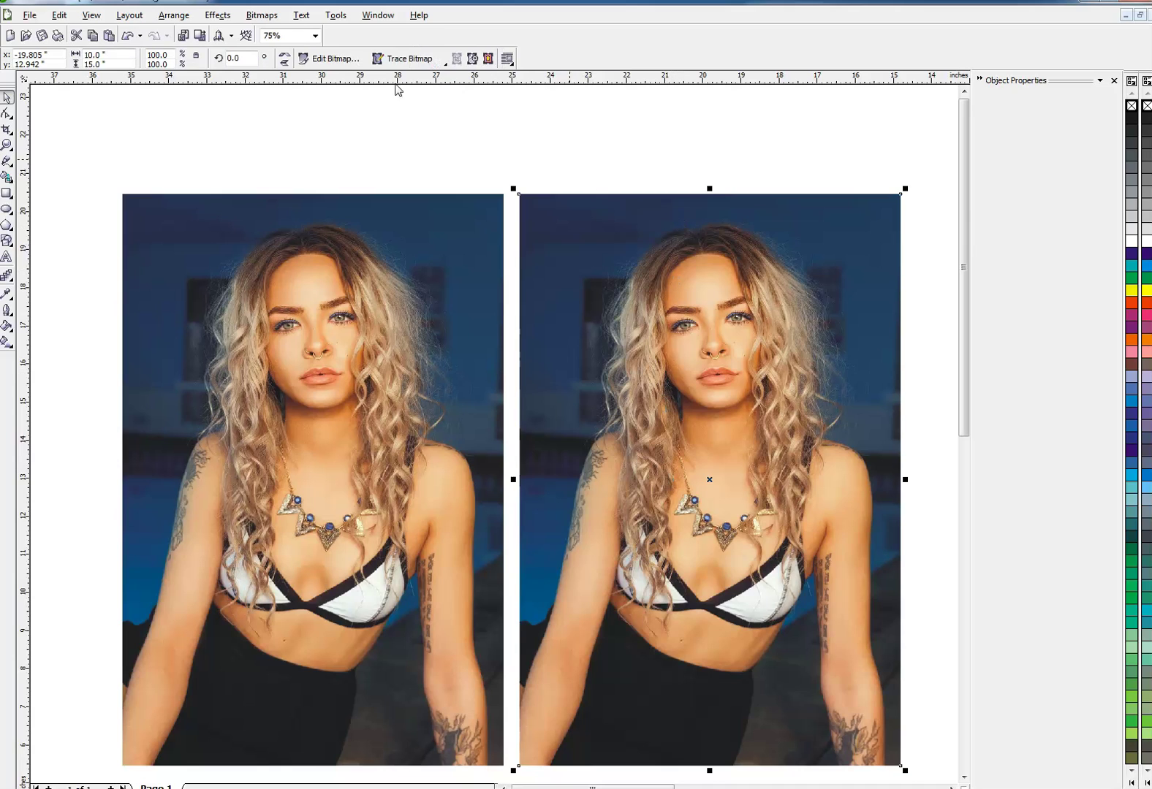
pyautogui.click(333, 60)
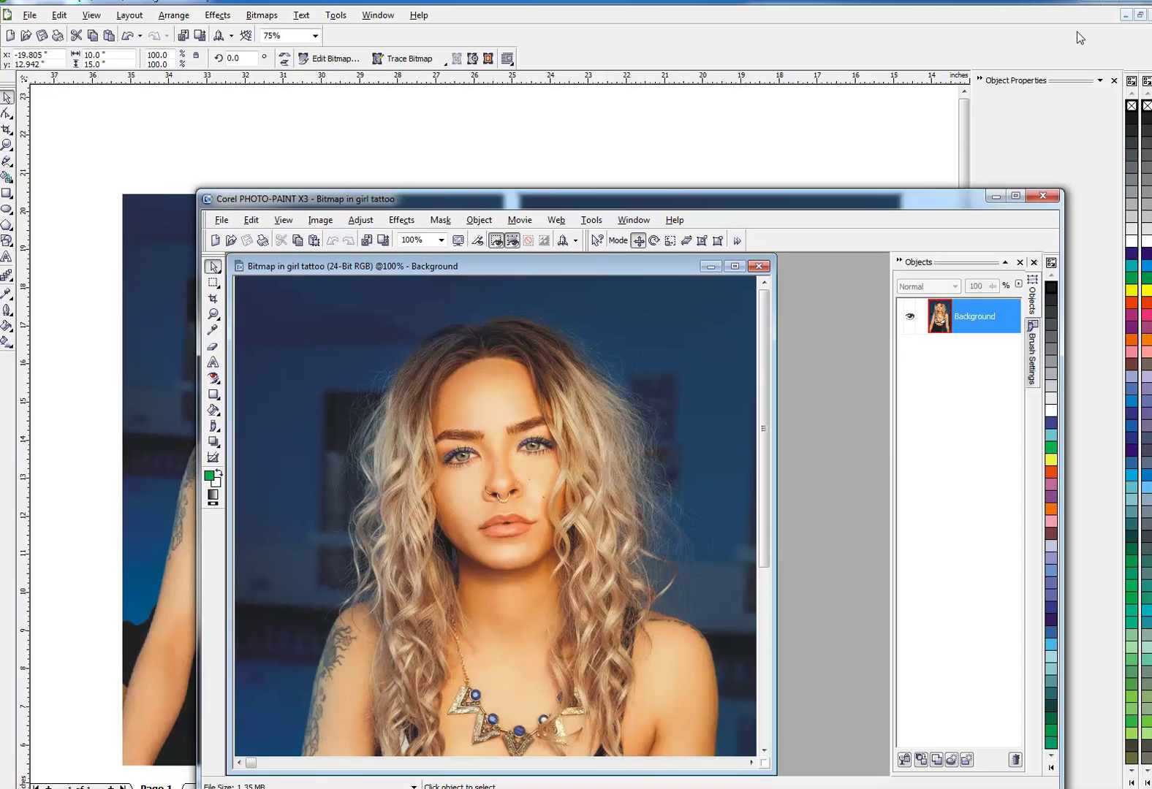
pyautogui.click(1016, 196)
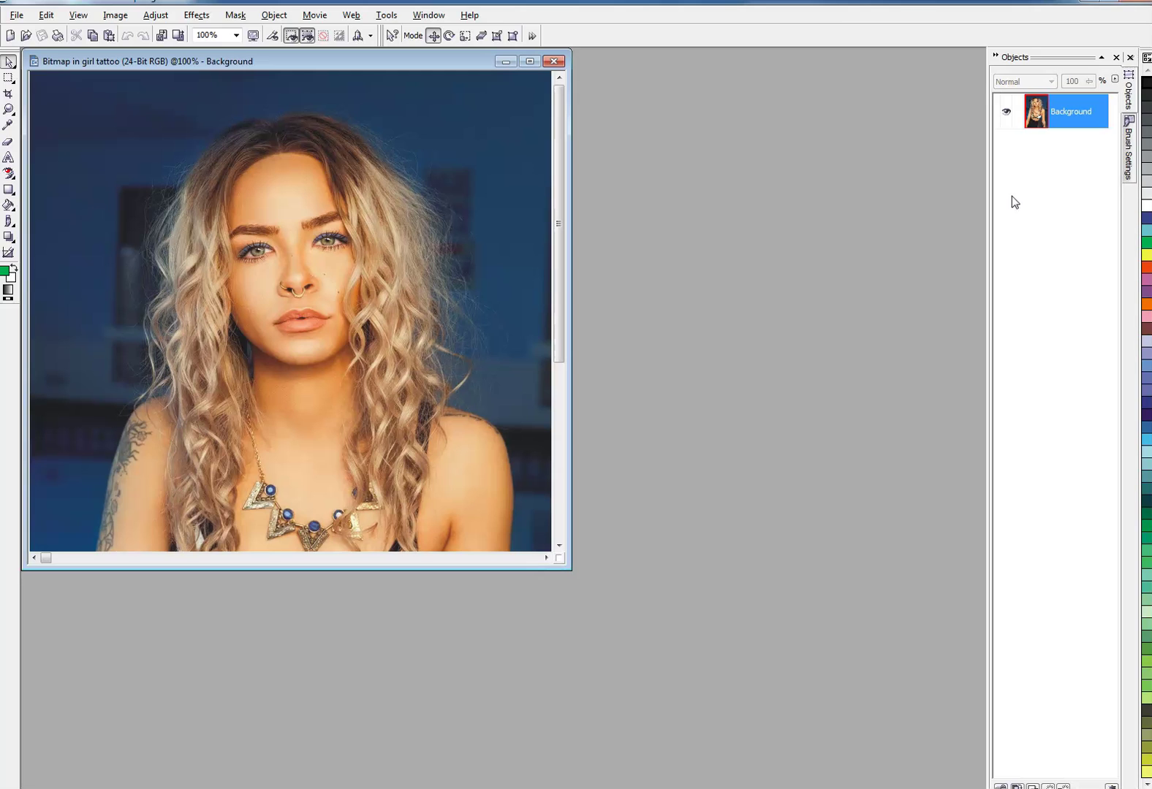
pyautogui.click(530, 61)
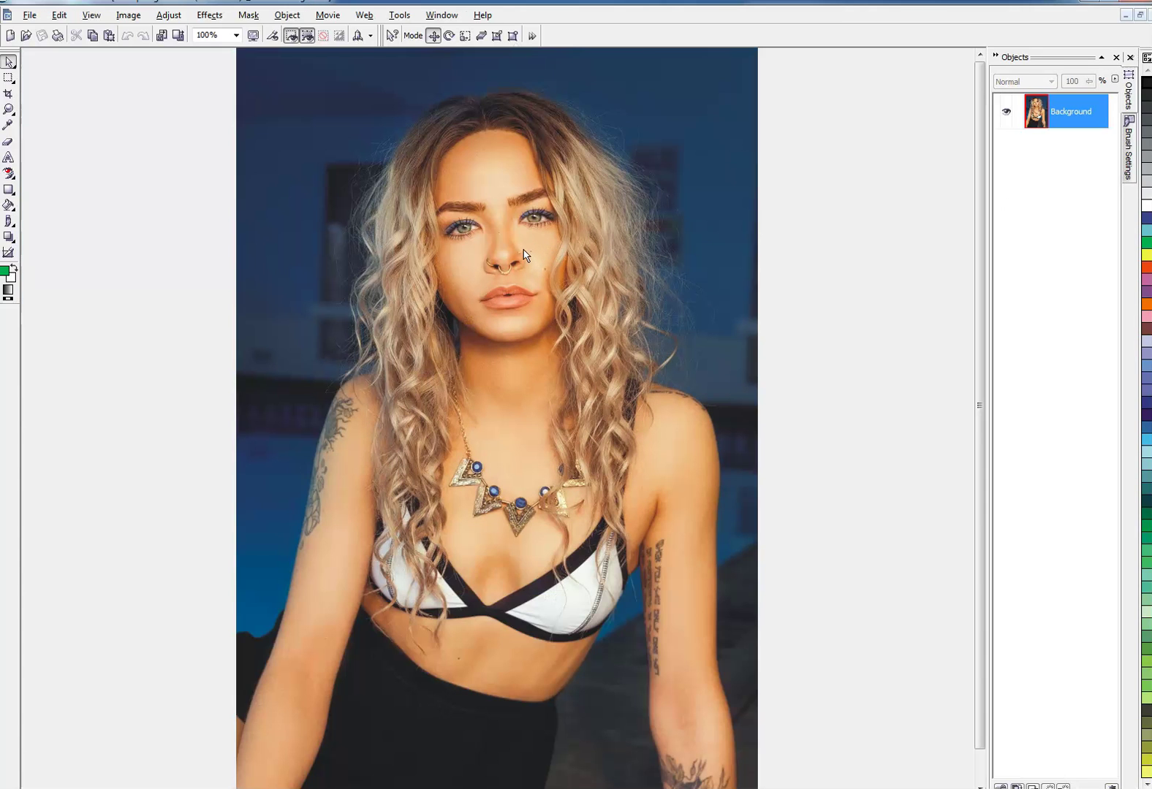
# Activate the Clone tool for retouching the face around the nose piercings.
pyautogui.press('z')
pyautogui.click(502, 271)
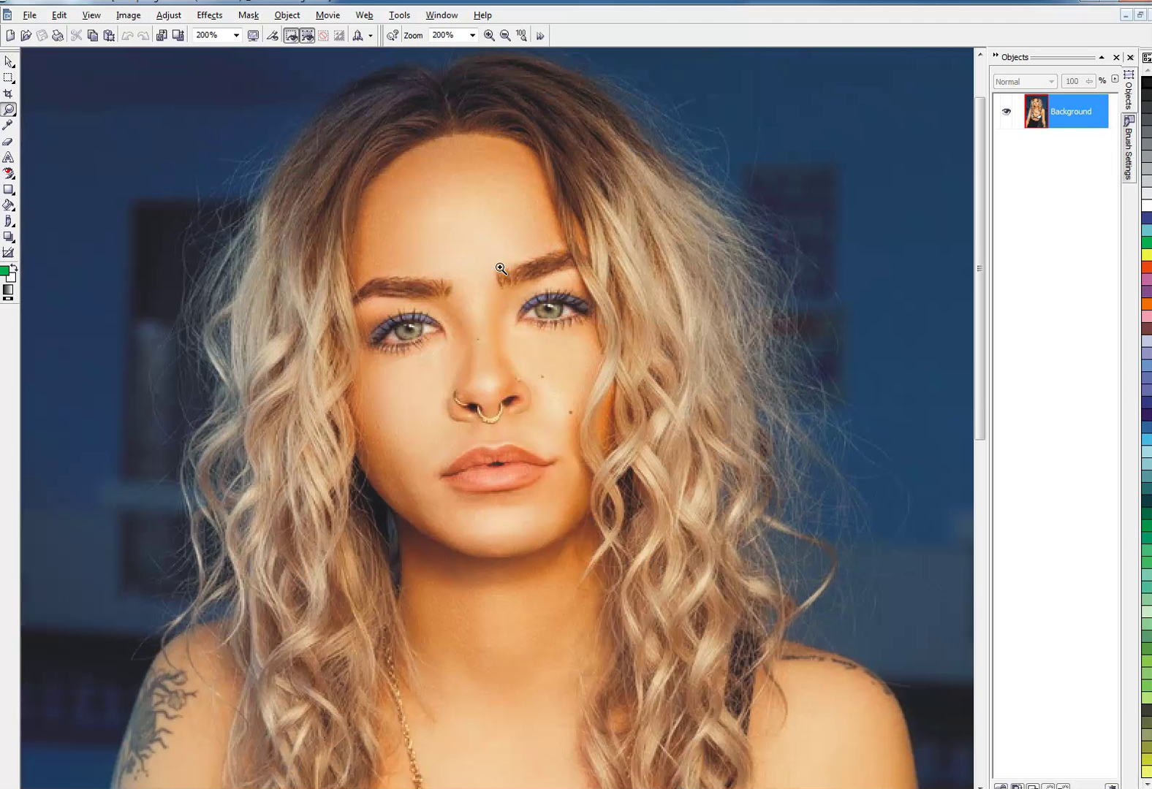
pyautogui.click(478, 410)
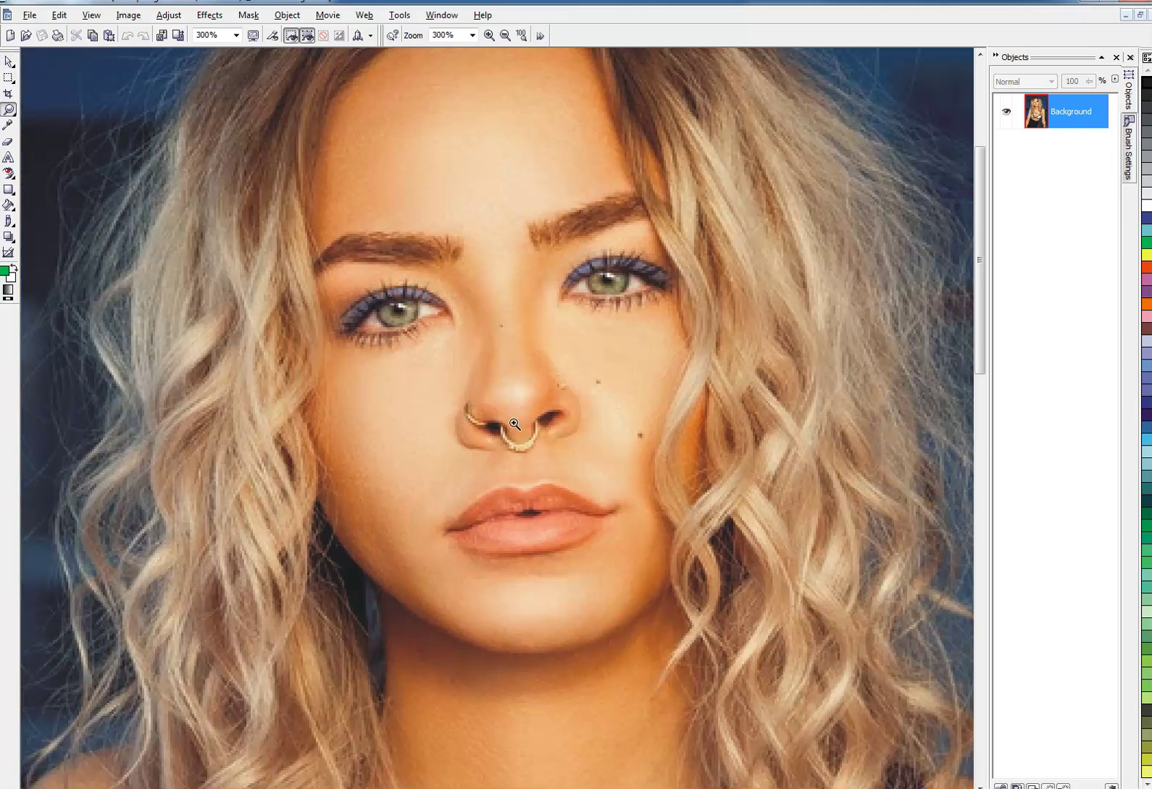
pyautogui.click(515, 424)
pyautogui.click(496, 438)
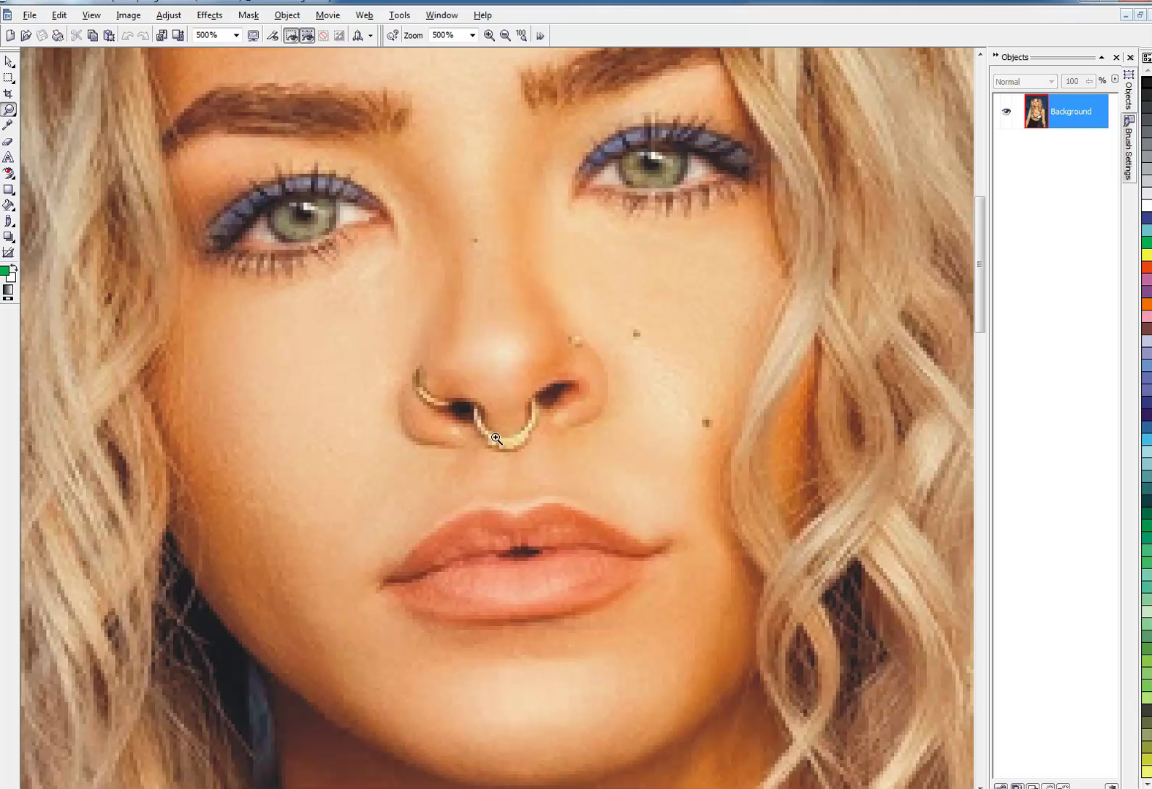
pyautogui.click(9, 63)
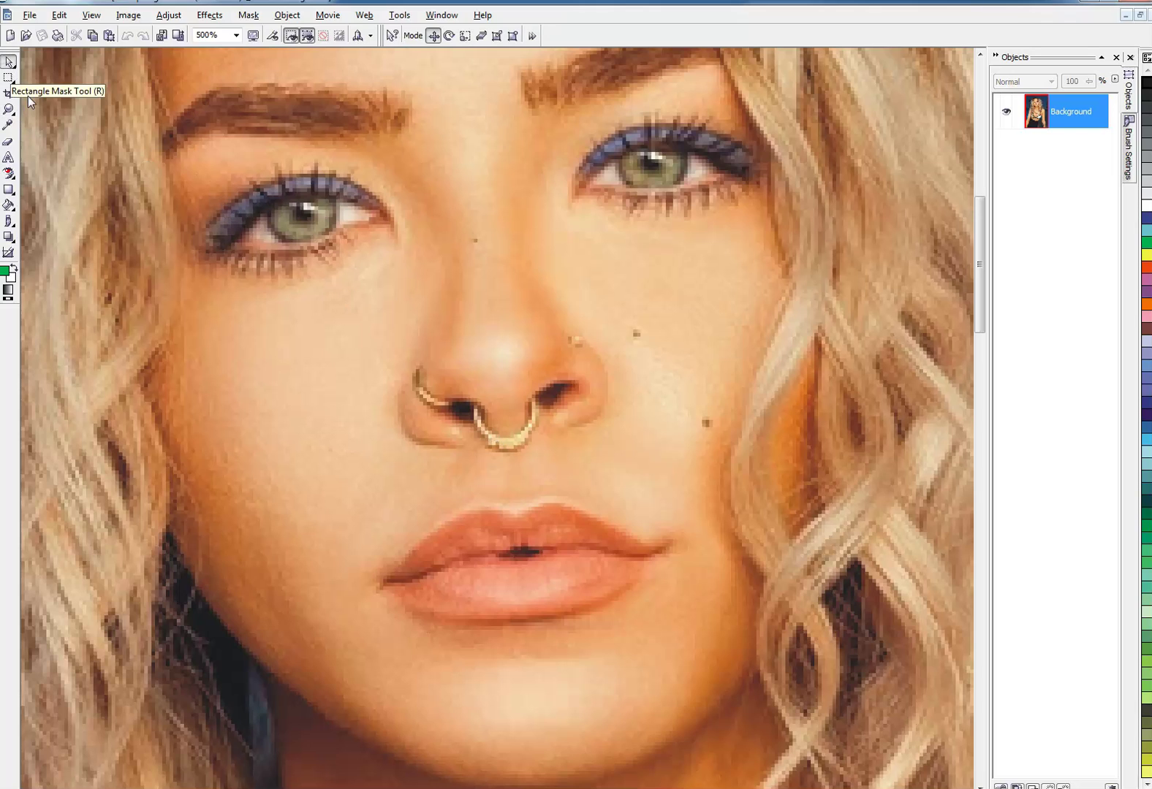
pyautogui.click(16, 181)
pyautogui.click(53, 182)
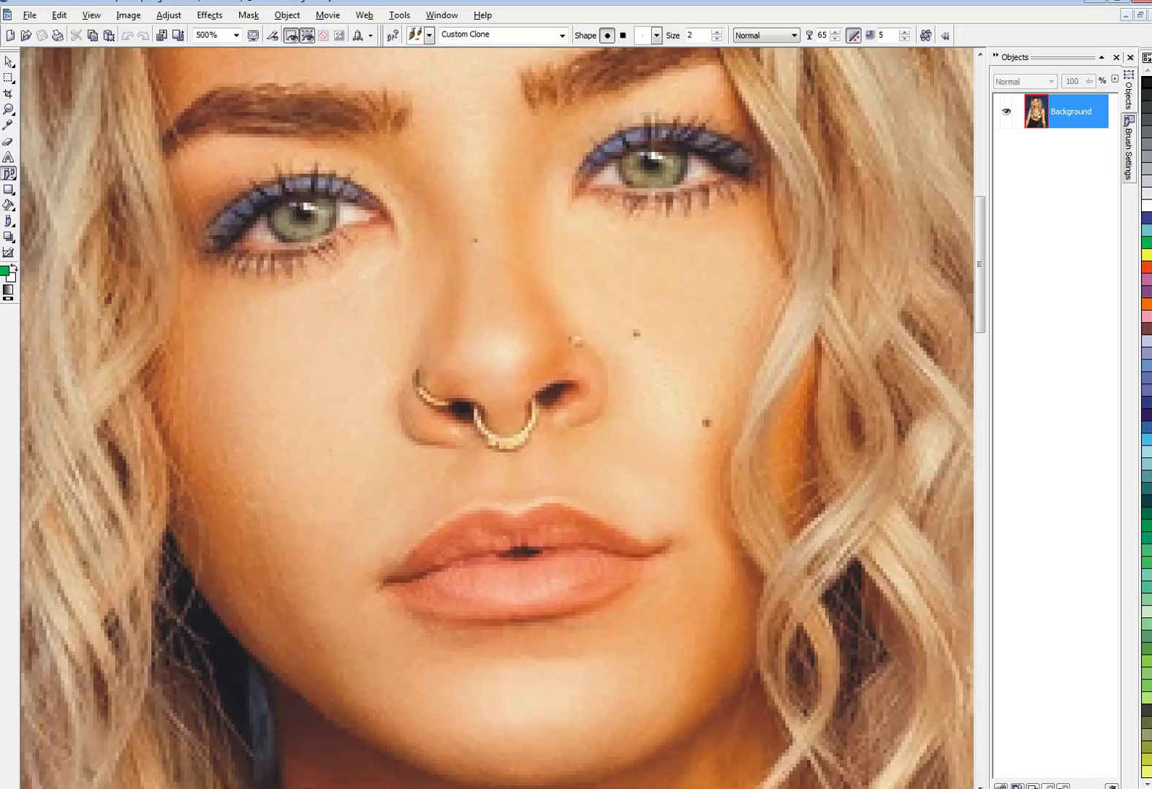
# Try cloning the eye onto the cheek below it with a brush size of 20, and undo the stroke.
pyautogui.doubleClick(690, 34)
pyautogui.write('20')
pyautogui.press('Return')
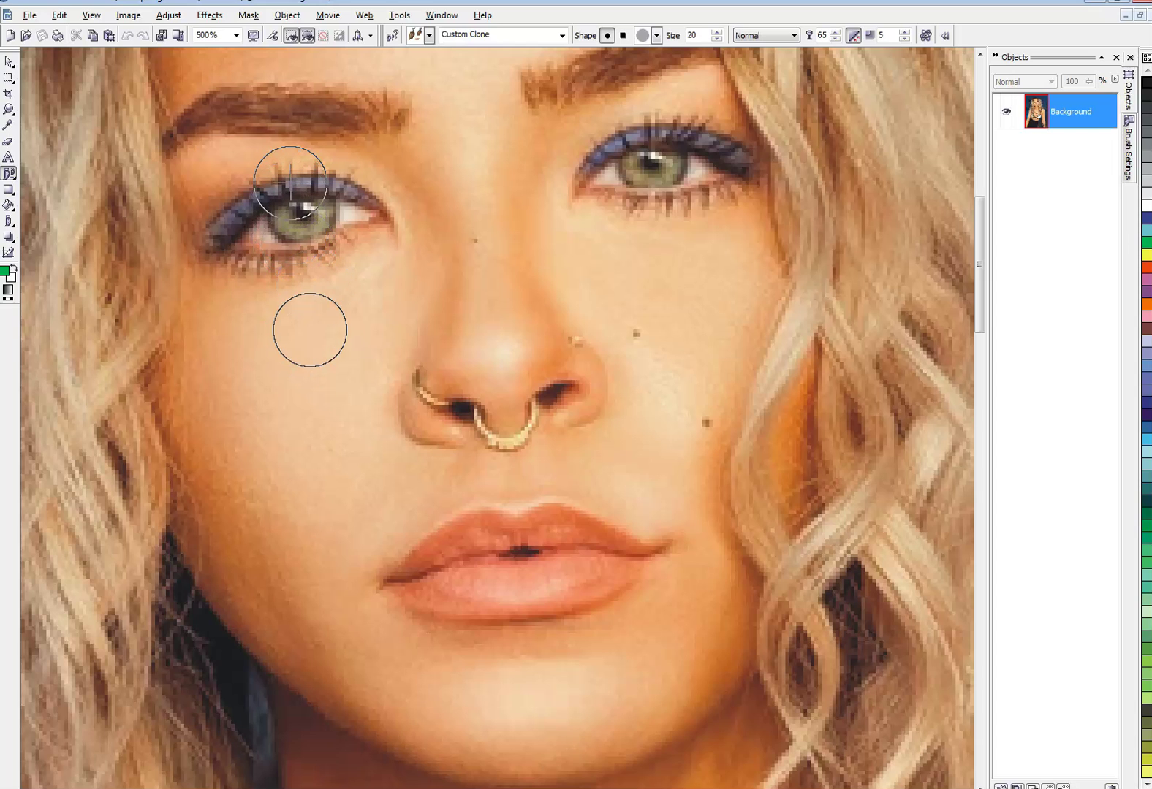
pyautogui.moveTo(317, 344)
pyautogui.mouseDown()
pyautogui.moveTo(230, 354)
pyautogui.moveTo(411, 354)
pyautogui.moveTo(268, 367)
pyautogui.moveTo(244, 388)
pyautogui.moveTo(331, 397)
pyautogui.moveTo(412, 377)
pyautogui.moveTo(337, 410)
pyautogui.moveTo(268, 402)
pyautogui.moveTo(275, 389)
pyautogui.moveTo(384, 398)
pyautogui.mouseUp()
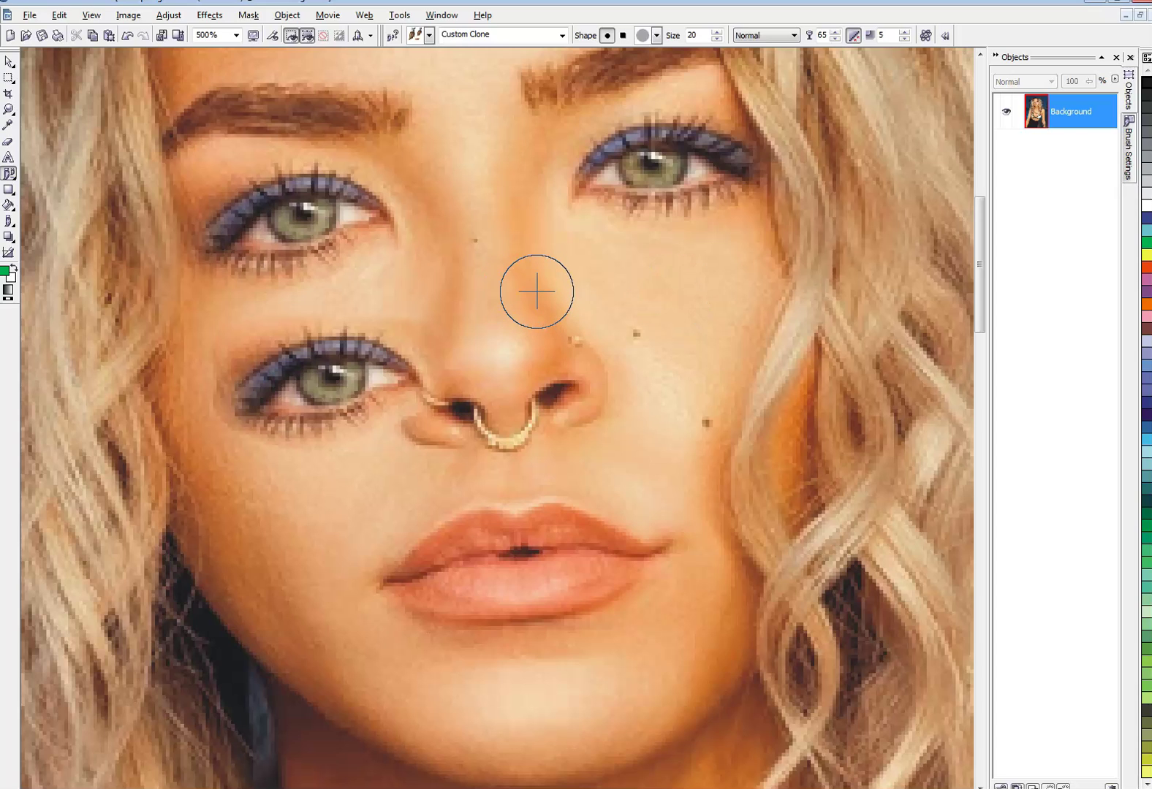
pyautogui.hotkey('ctrl', 'z')
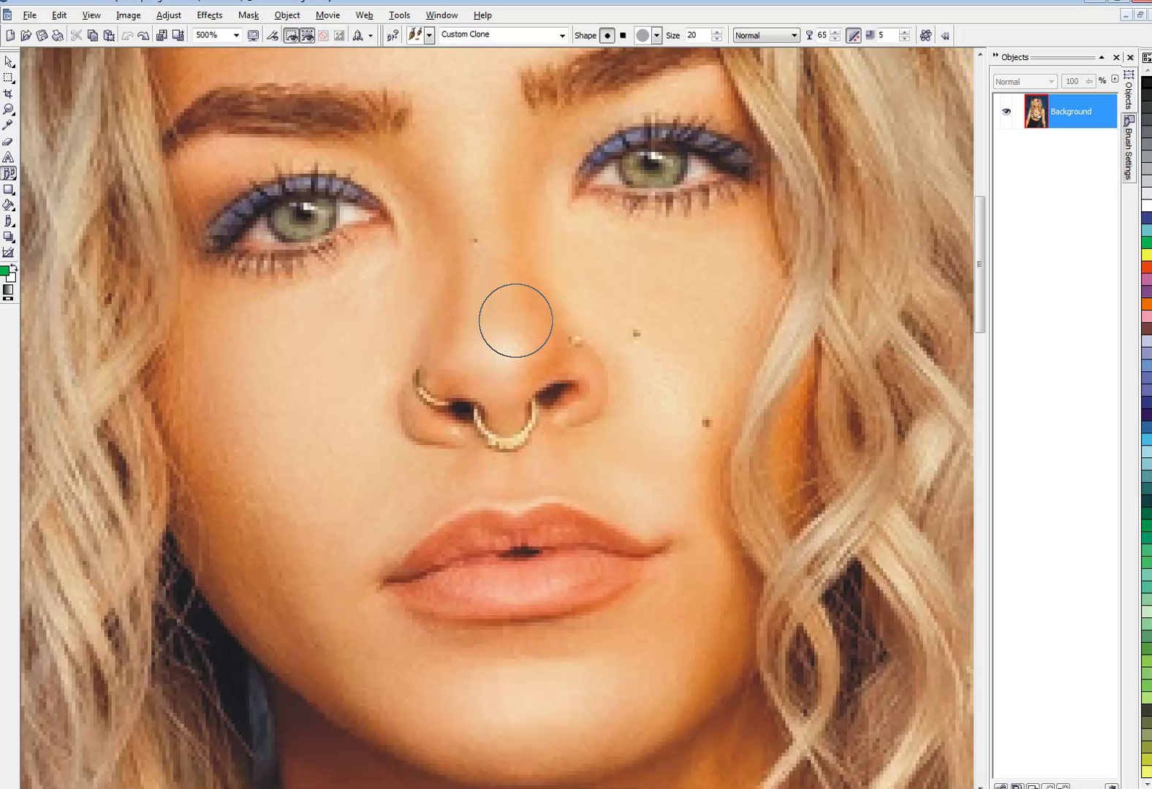
# Set the Clone tool's brush size to 2 for fine work around the nose rings.
pyautogui.doubleClick(696, 35)
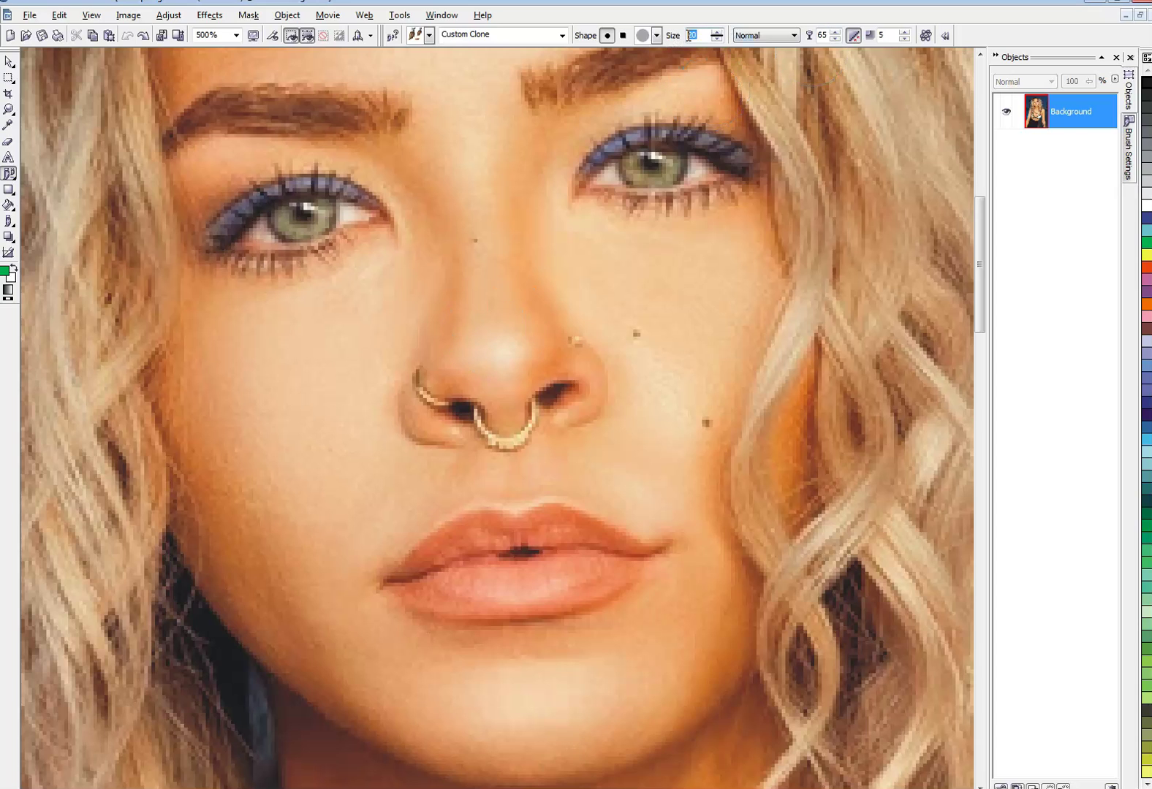
pyautogui.write('2')
pyautogui.press('z')
pyautogui.click(465, 389)
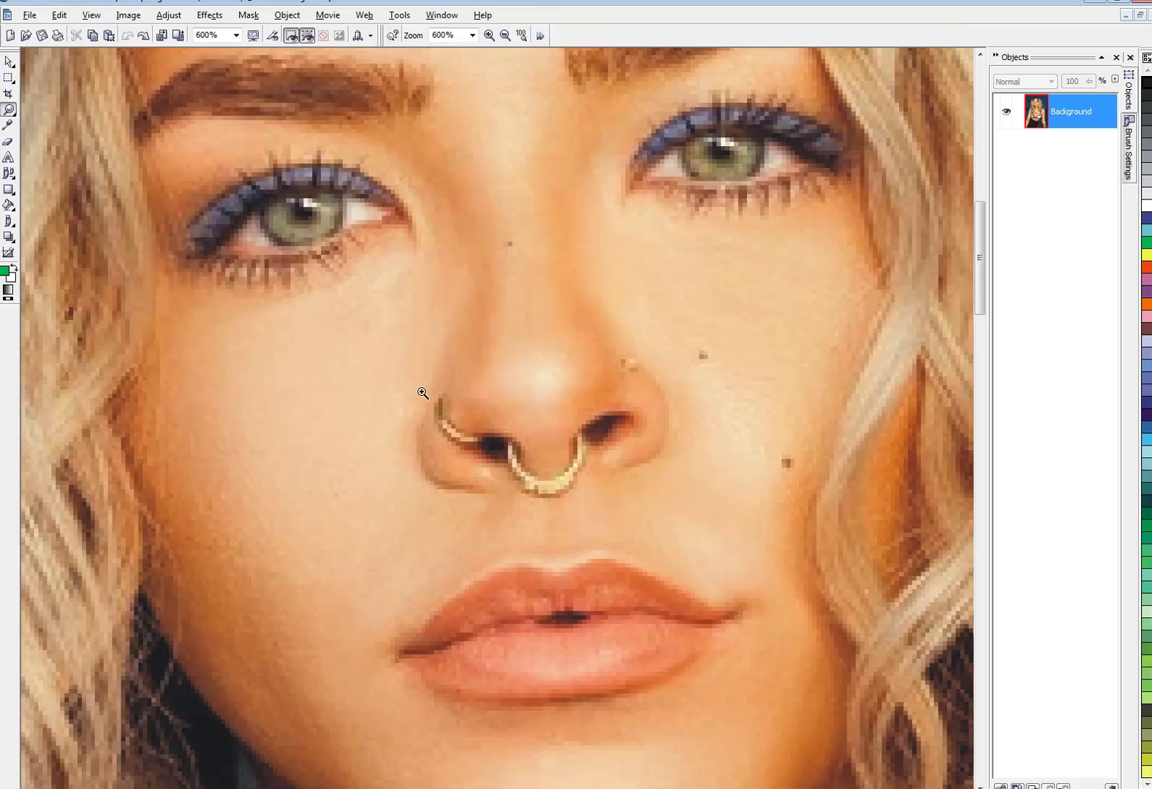
pyautogui.click(8, 173)
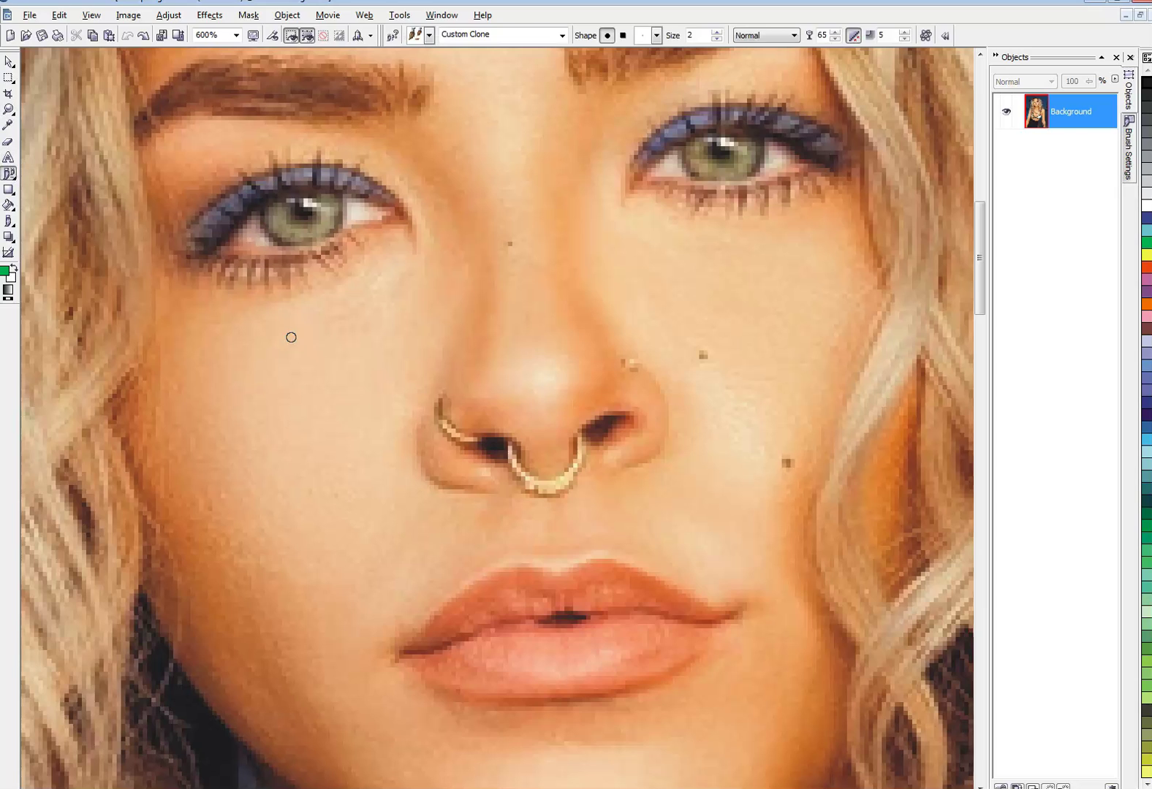
# Clone nearby nostril shadow and skin over the septum ring hanging between the nostrils.
pyautogui.press('z')
pyautogui.click(489, 443)
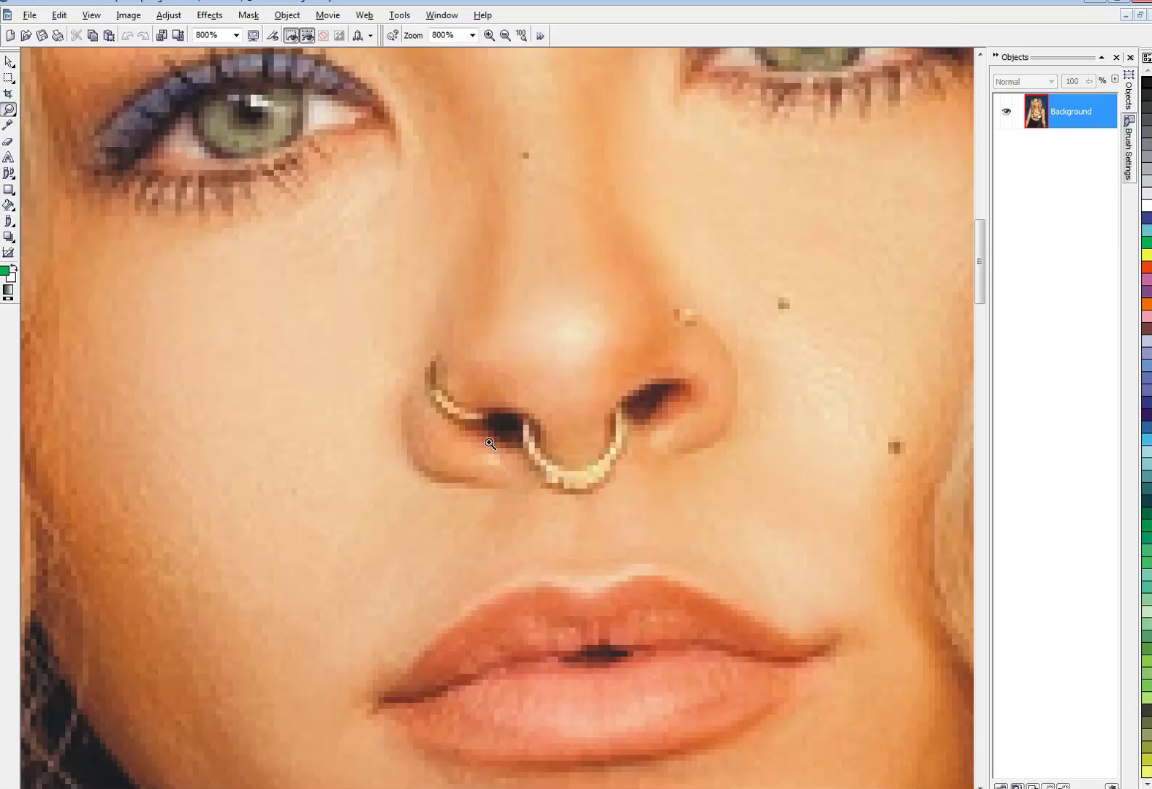
pyautogui.click(489, 443)
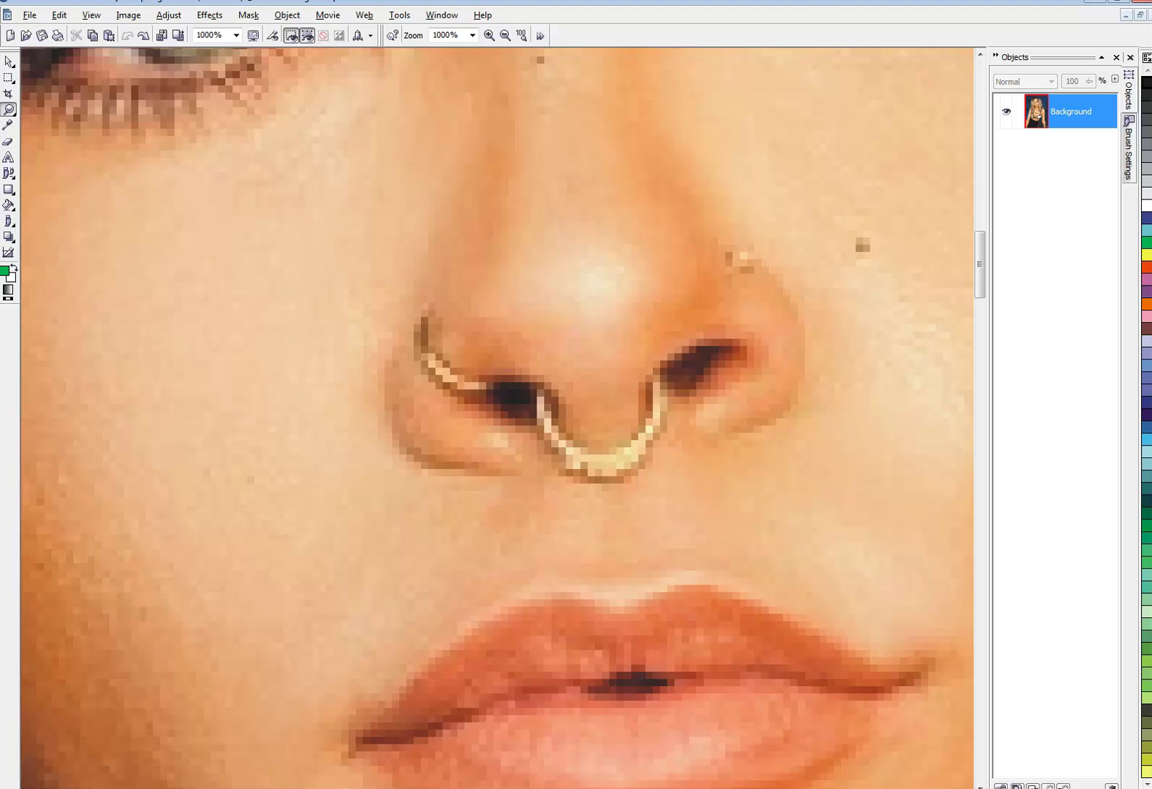
pyautogui.click(7, 174)
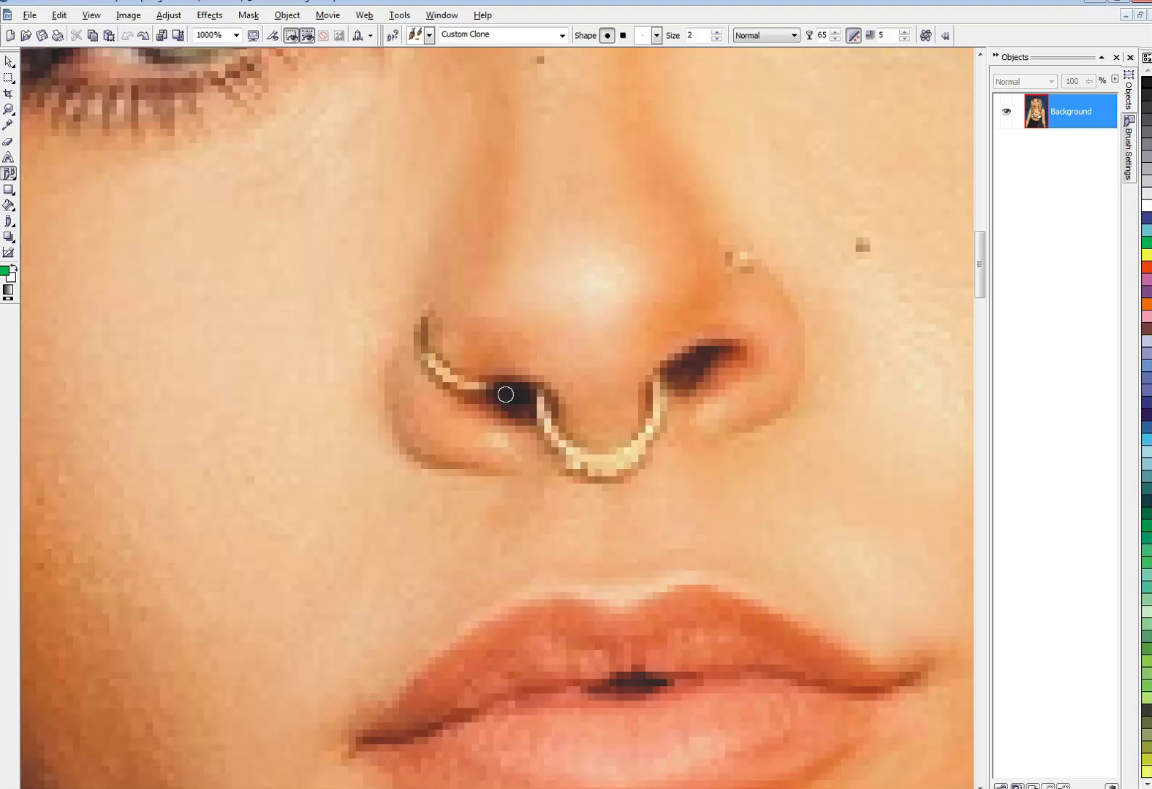
pyautogui.rightClick(496, 393)
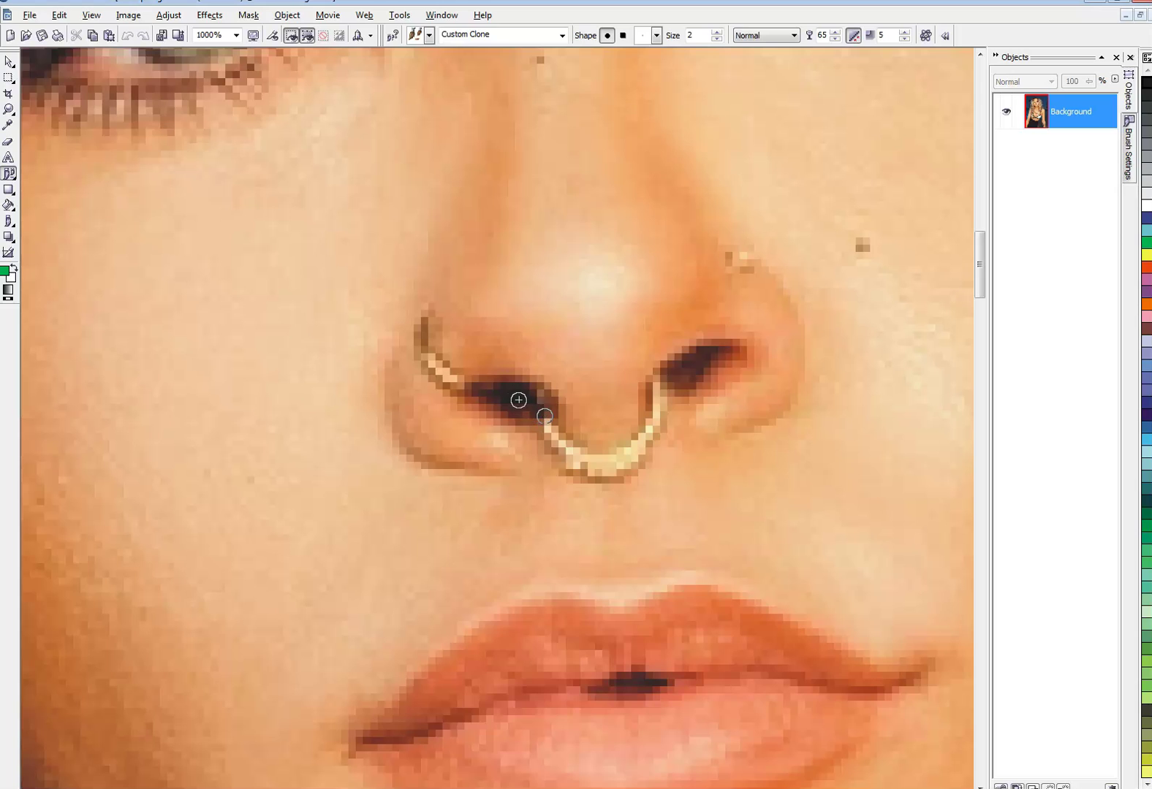
pyautogui.press('z')
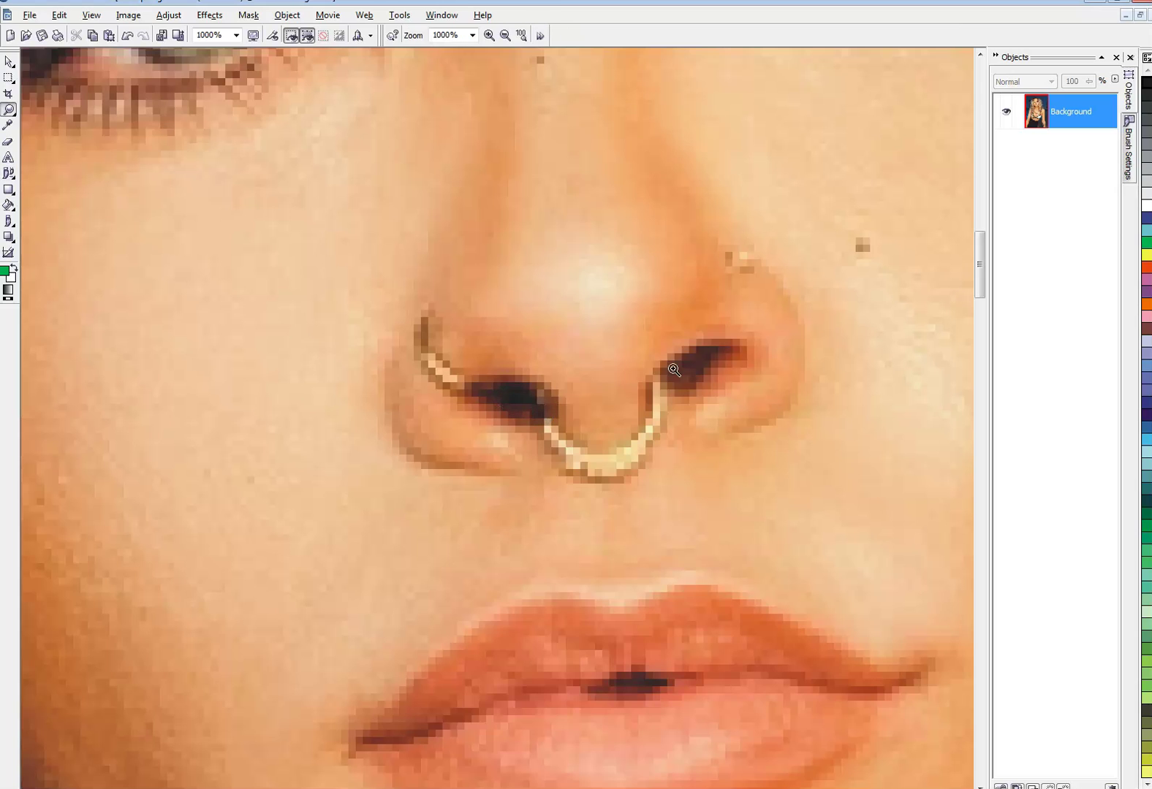
pyautogui.press('c')
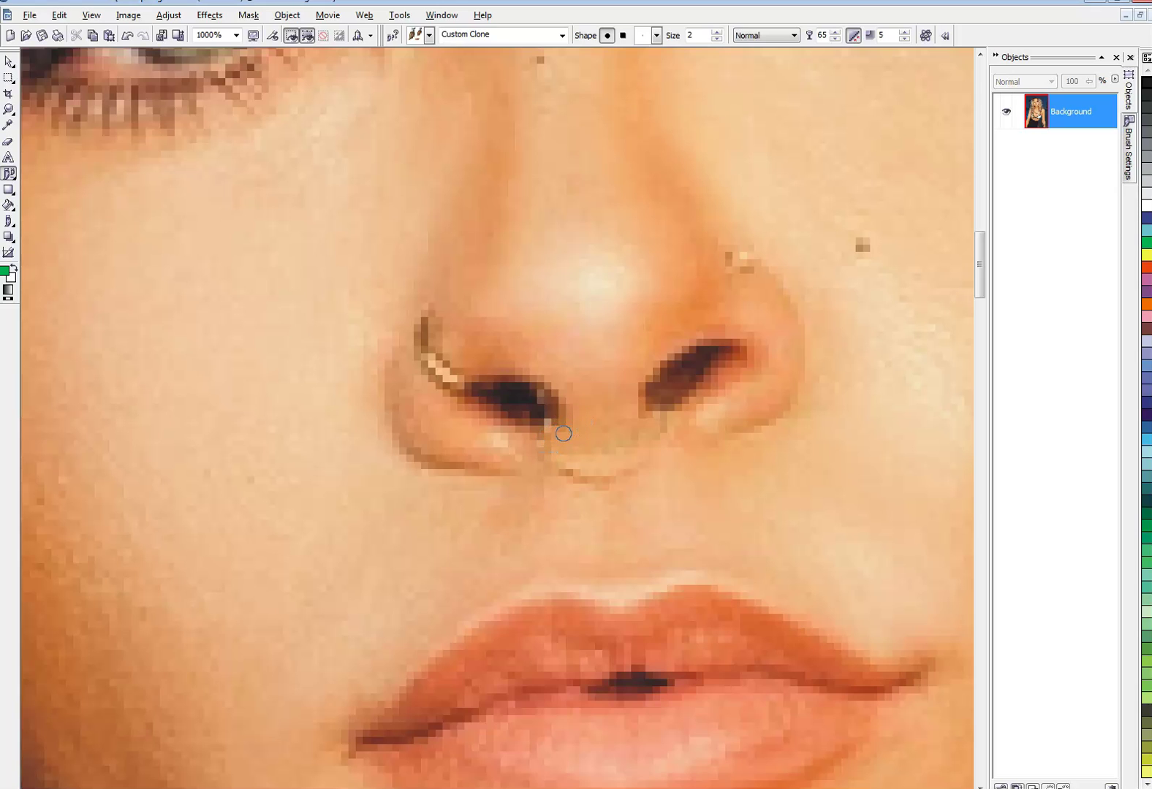
pyautogui.press('z')
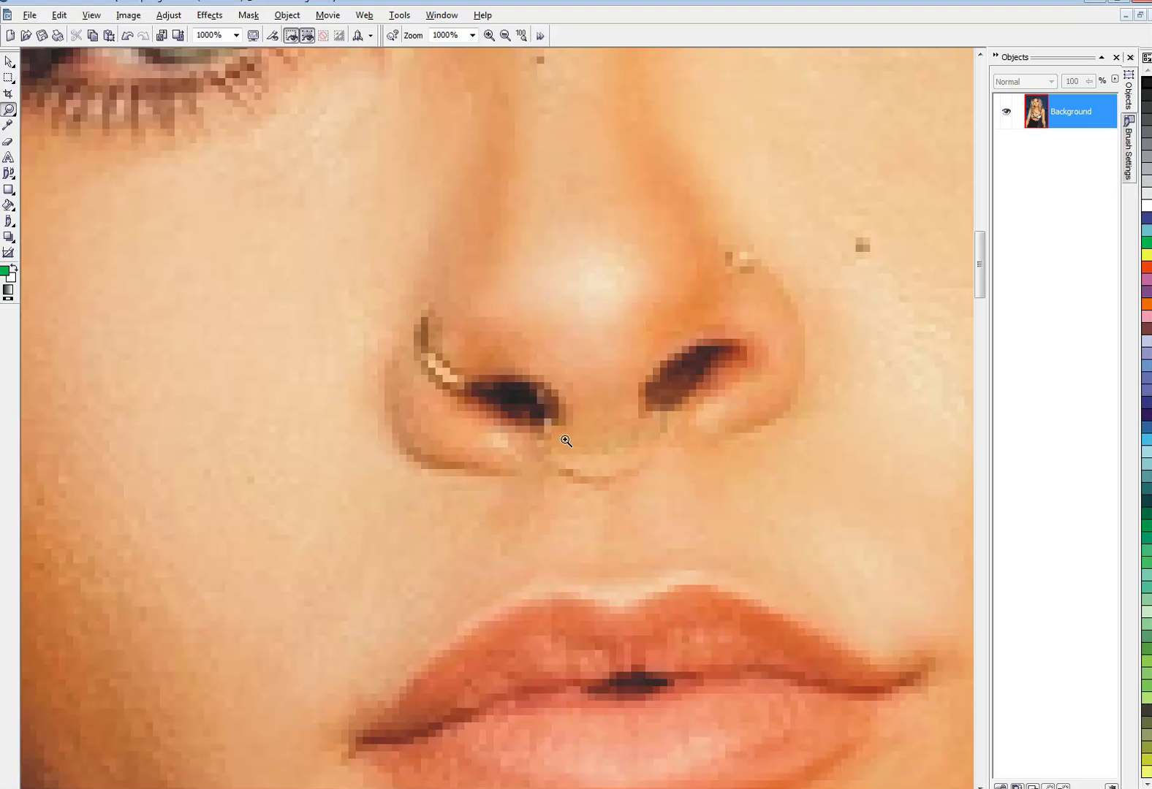
pyautogui.press('c')
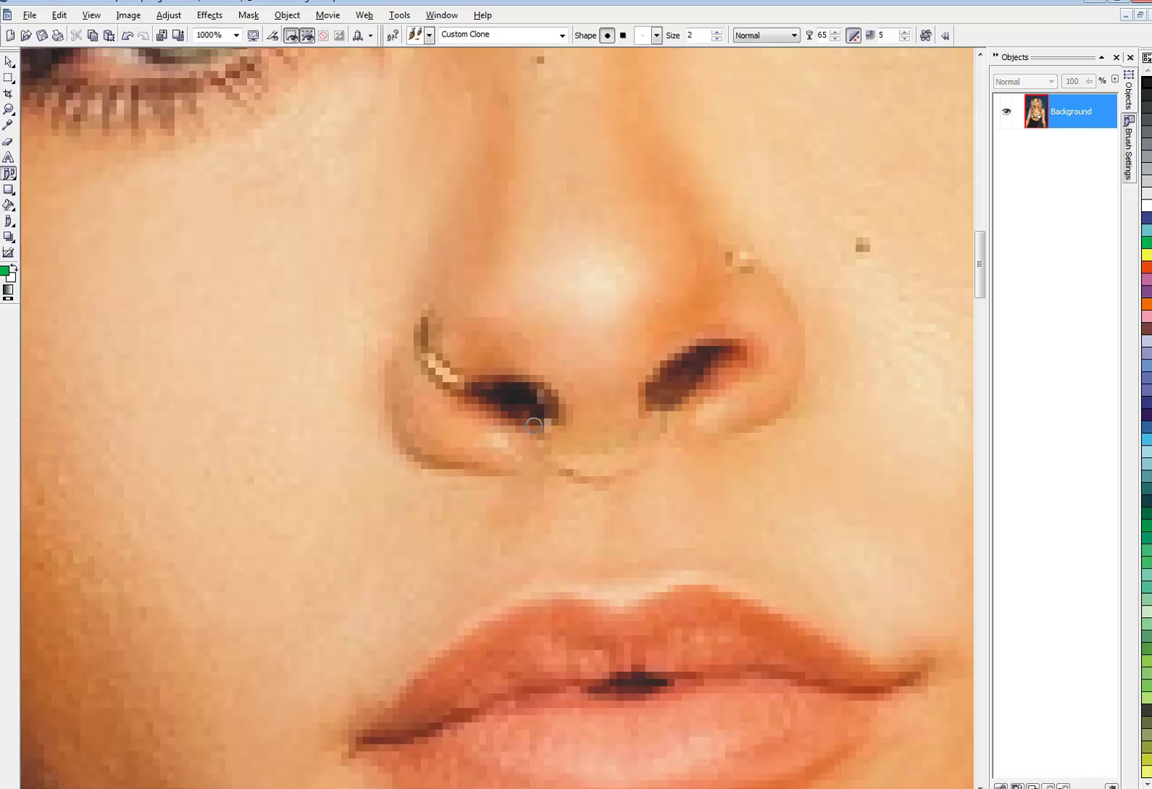
# Clone away the septum ring remnants beside the nostril and the small hoop on the outer nostril.
pyautogui.rightClick(583, 436)
pyautogui.rightClick(517, 402)
pyautogui.rightClick(533, 400)
pyautogui.moveTo(430, 319)
pyautogui.mouseDown()
pyautogui.moveTo(439, 345)
pyautogui.moveTo(456, 339)
pyautogui.moveTo(427, 361)
pyautogui.moveTo(455, 361)
pyautogui.moveTo(455, 380)
pyautogui.moveTo(458, 370)
pyautogui.moveTo(432, 374)
pyautogui.moveTo(455, 387)
pyautogui.moveTo(438, 390)
pyautogui.moveTo(444, 332)
pyautogui.moveTo(422, 349)
pyautogui.moveTo(438, 327)
pyautogui.moveTo(427, 353)
pyautogui.mouseUp()
pyautogui.rightClick(439, 349)
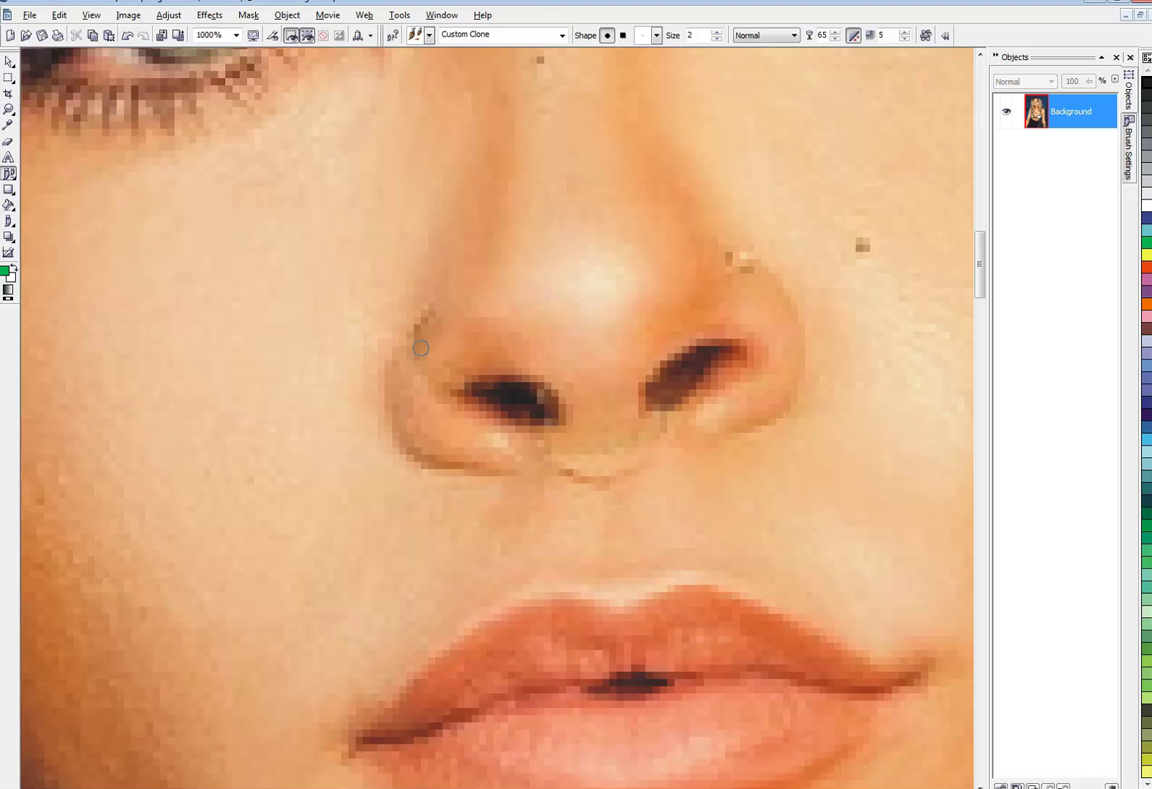
# Smudge the leftover ring traces beneath the nose and along the outer nostril crease, undoing unsuitable strokes.
pyautogui.click(10, 223)
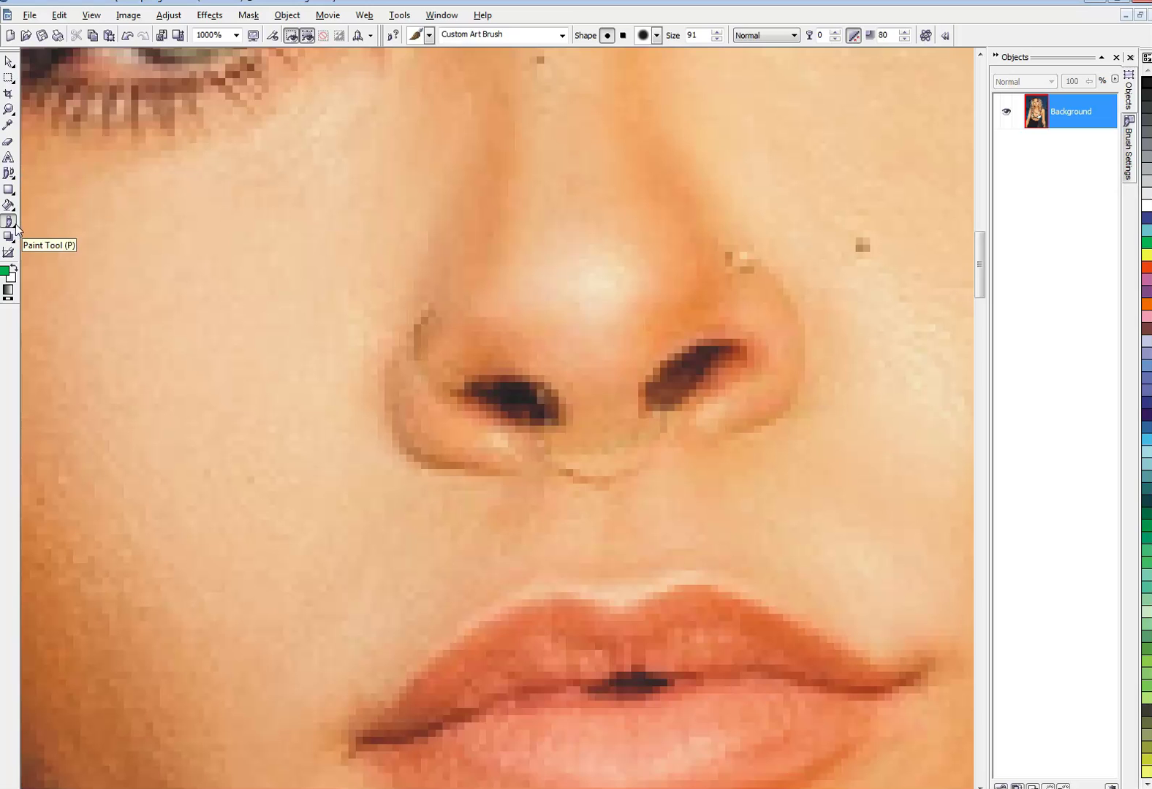
pyautogui.click(15, 229)
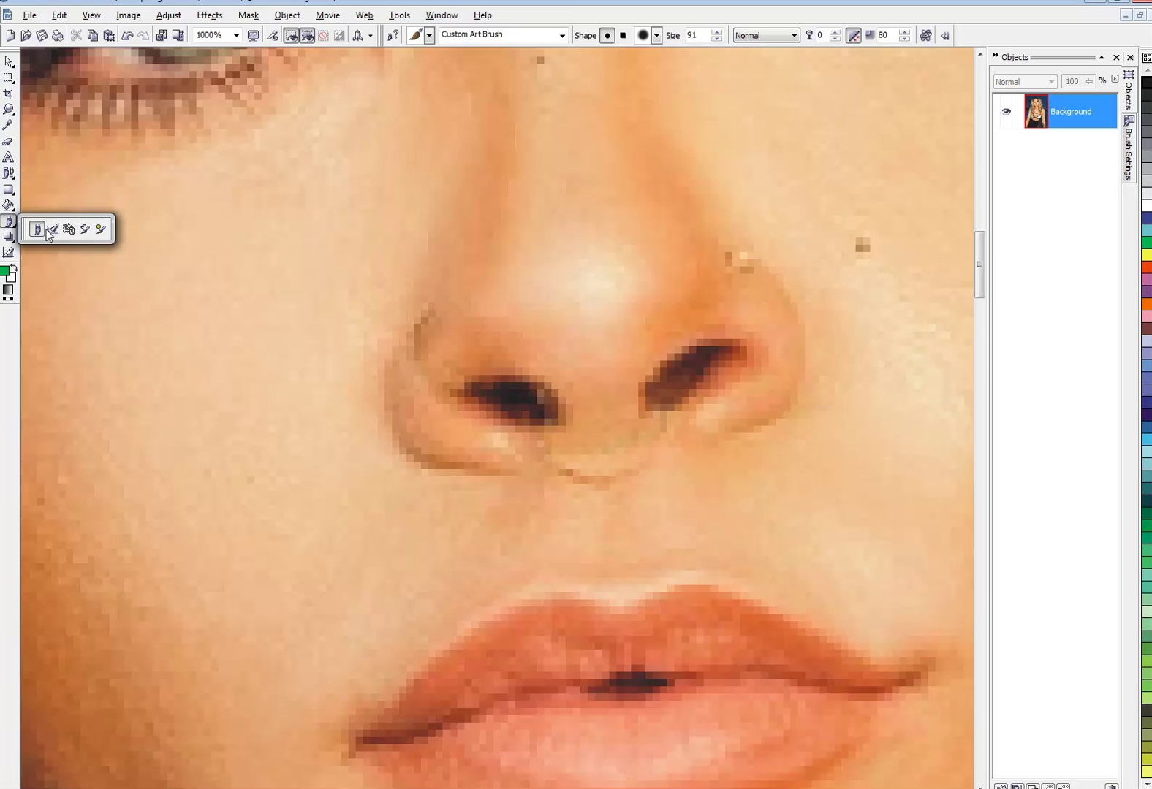
pyautogui.click(52, 230)
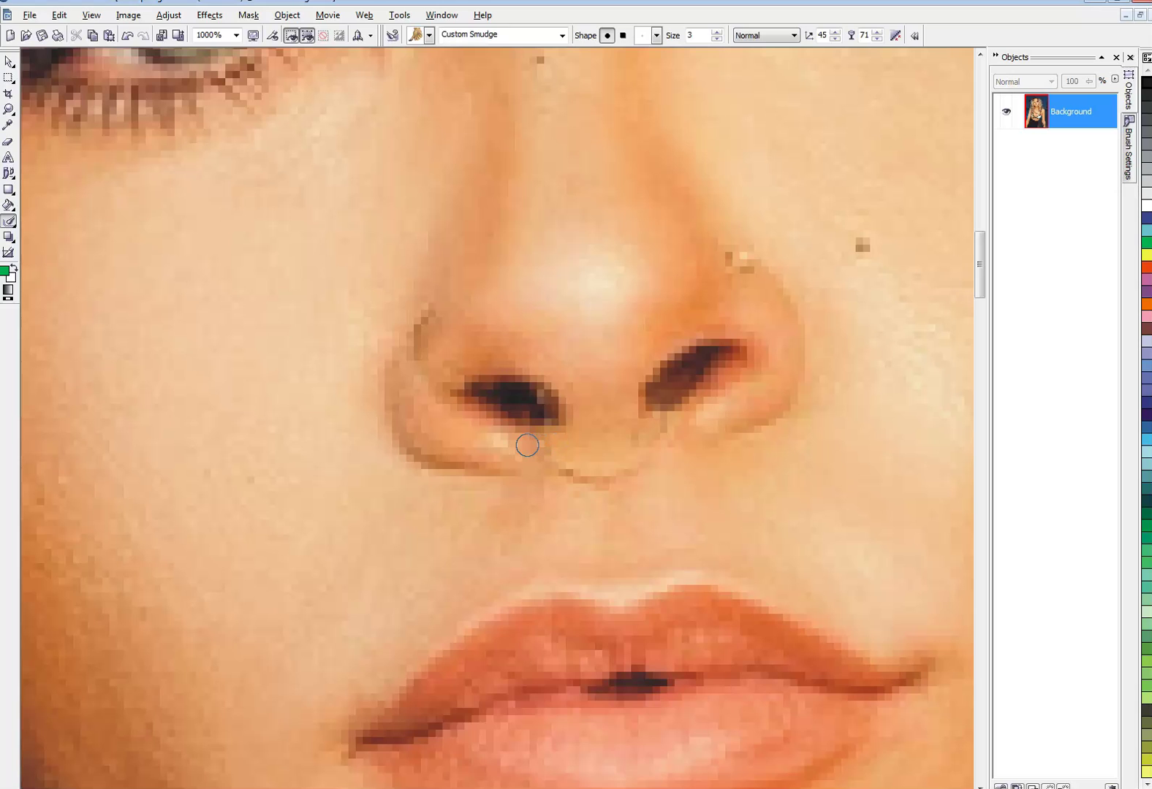
pyautogui.hotkey('ctrl', 'z')
pyautogui.hotkey('ctrl', 'z')
pyautogui.moveTo(612, 445); pyautogui.dragTo(561, 445)
pyautogui.hotkey('ctrl', 'z')
pyautogui.moveTo(620, 445); pyautogui.dragTo(679, 445)
pyautogui.hotkey('ctrl', 'z')
pyautogui.moveTo(412, 366)
pyautogui.mouseDown()
pyautogui.moveTo(432, 322)
pyautogui.moveTo(411, 343)
pyautogui.moveTo(447, 322)
pyautogui.moveTo(425, 358)
pyautogui.mouseUp()
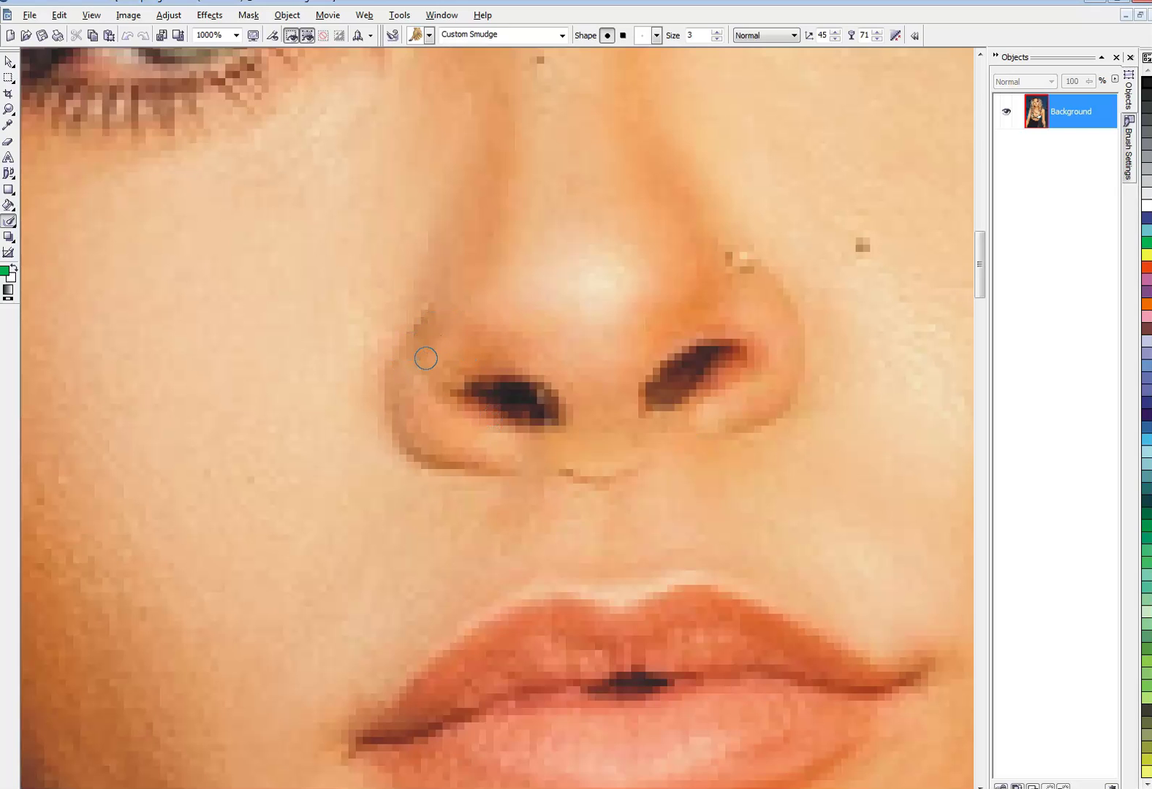
# Examine the retouched nose area at decreasing magnification, out to the whole portrait at 100%.
pyautogui.press('-')
pyautogui.press('-')
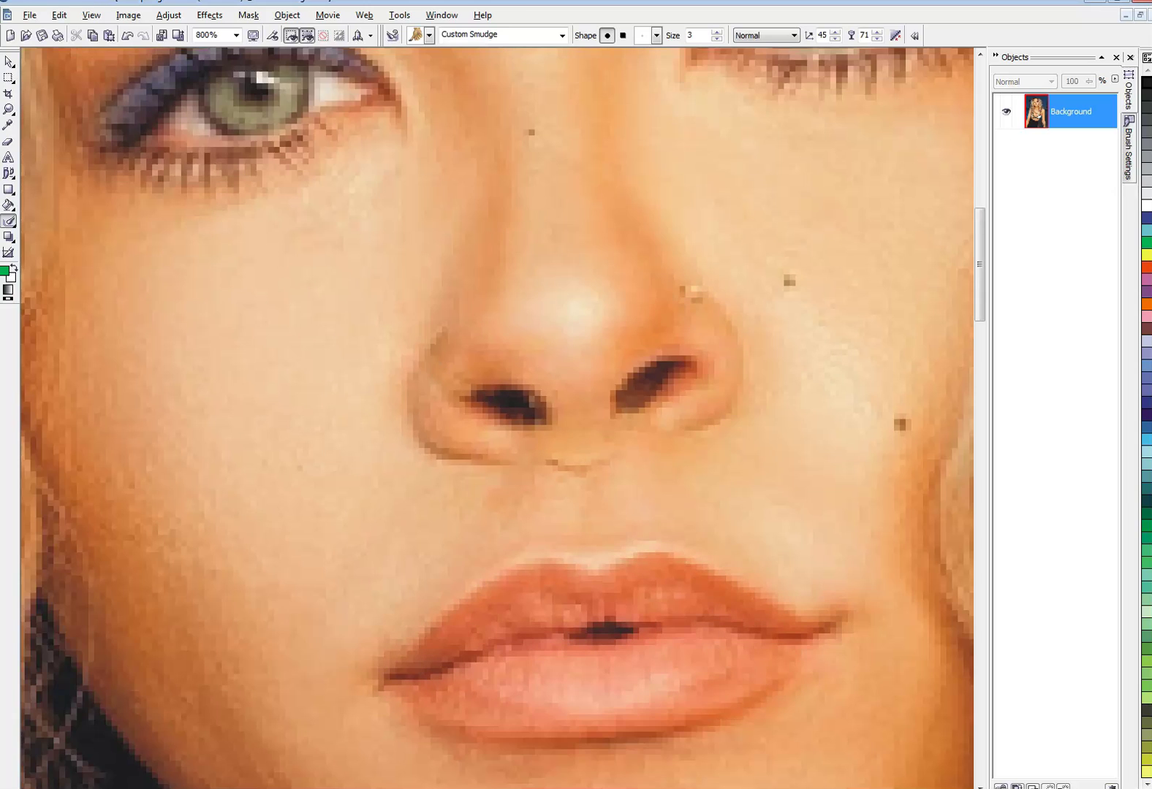
pyautogui.press('-')
pyautogui.press('-')
pyautogui.press('-')
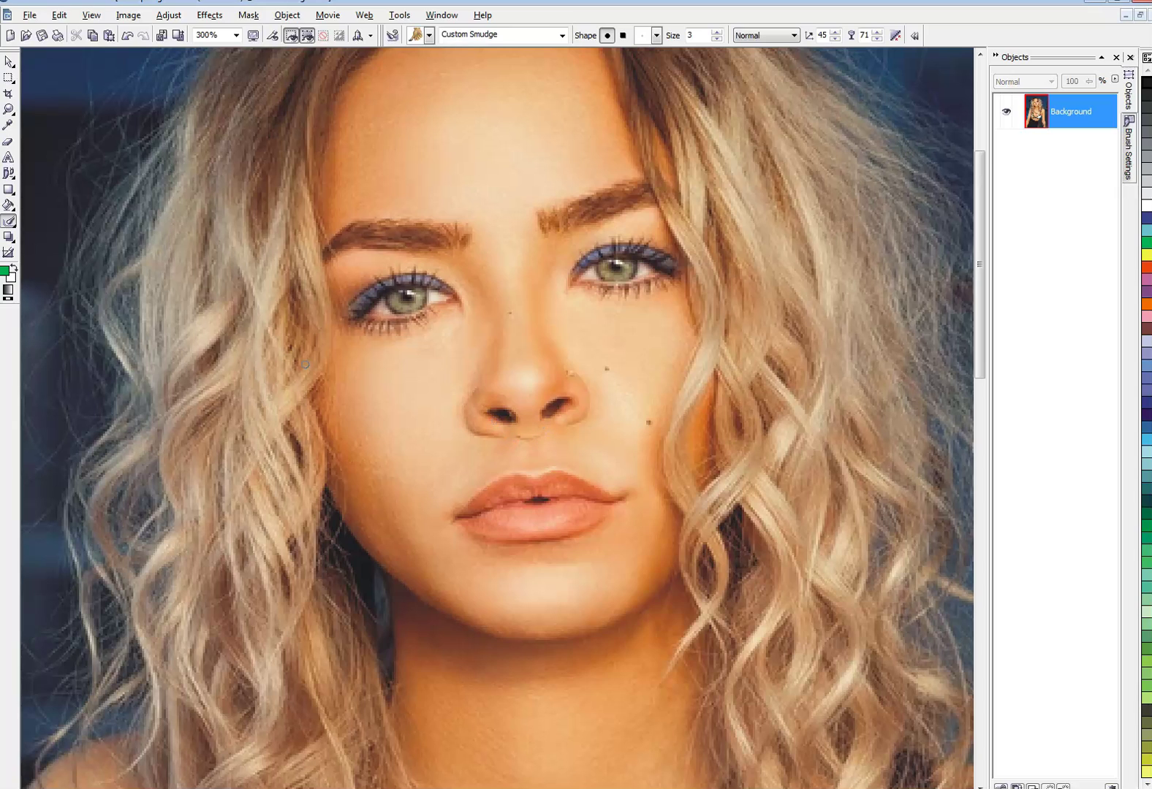
pyautogui.click(9, 173)
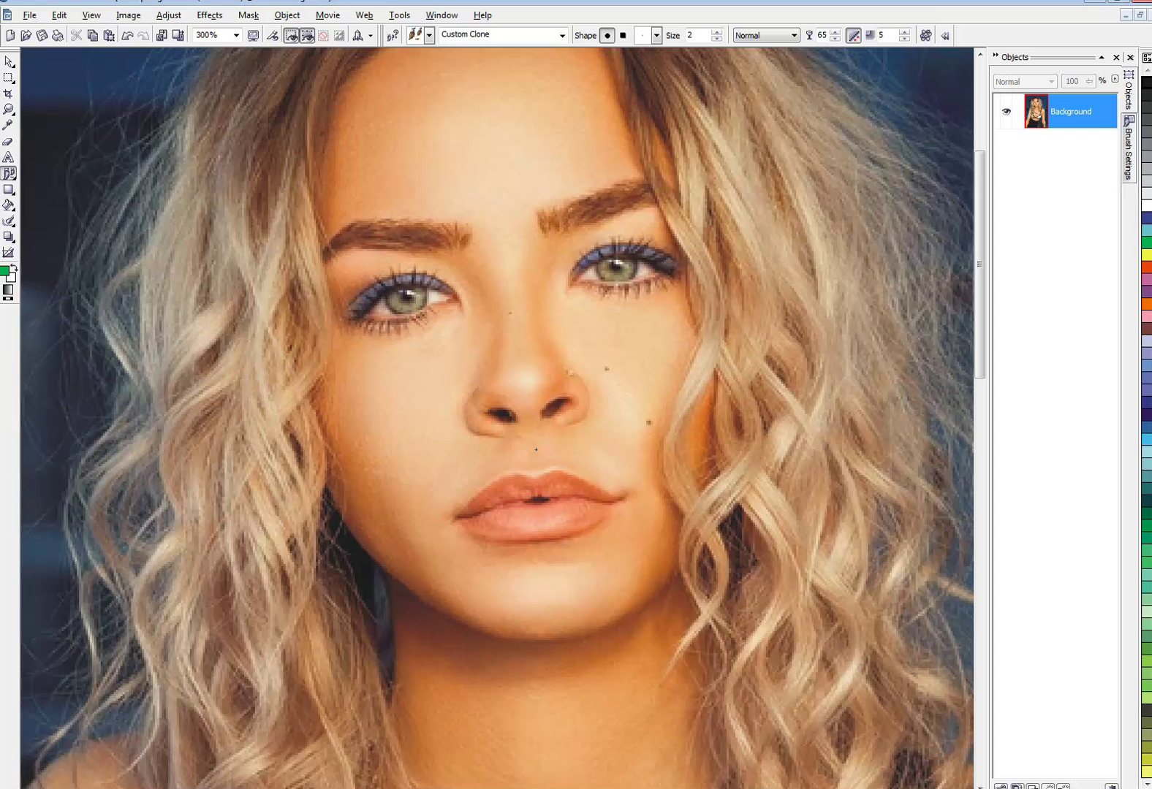
pyautogui.scroll(-2, 601, 450)
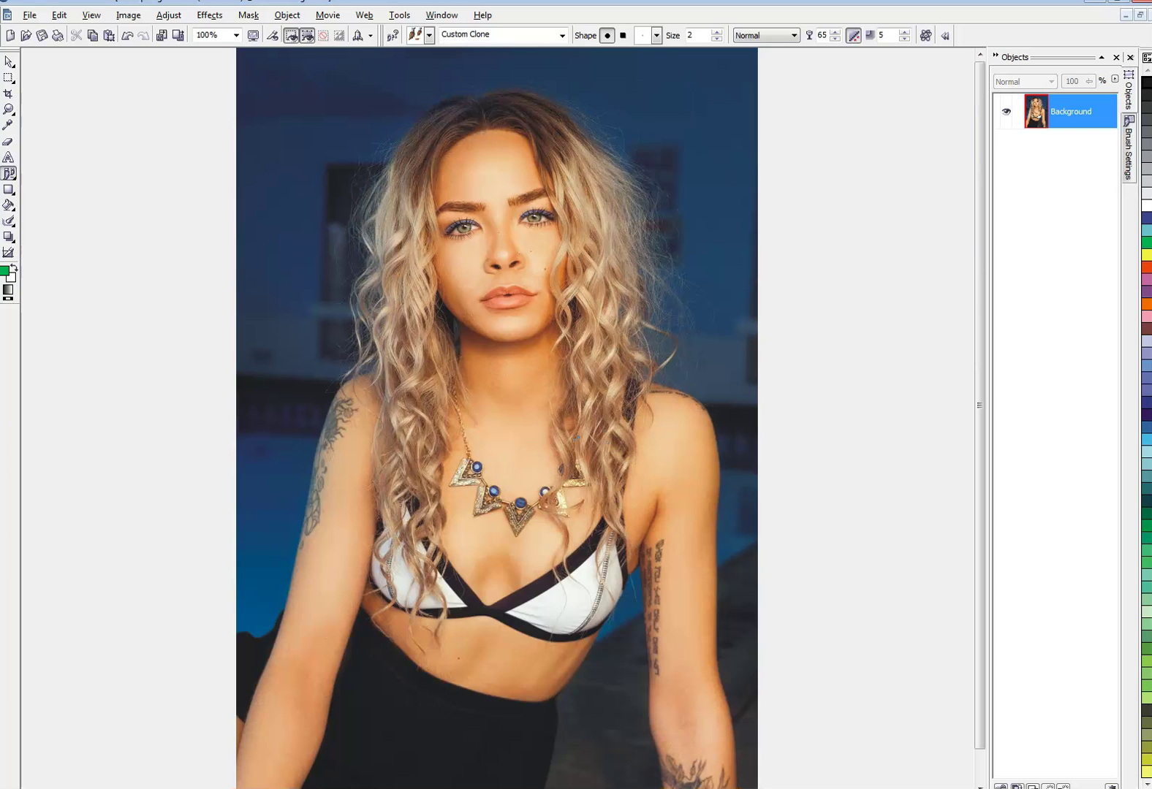
# Mask the background beside the tattooed upper arm with the Magic Wand at tolerance 22, adding the lower blue area to the mask.
pyautogui.click(8, 62)
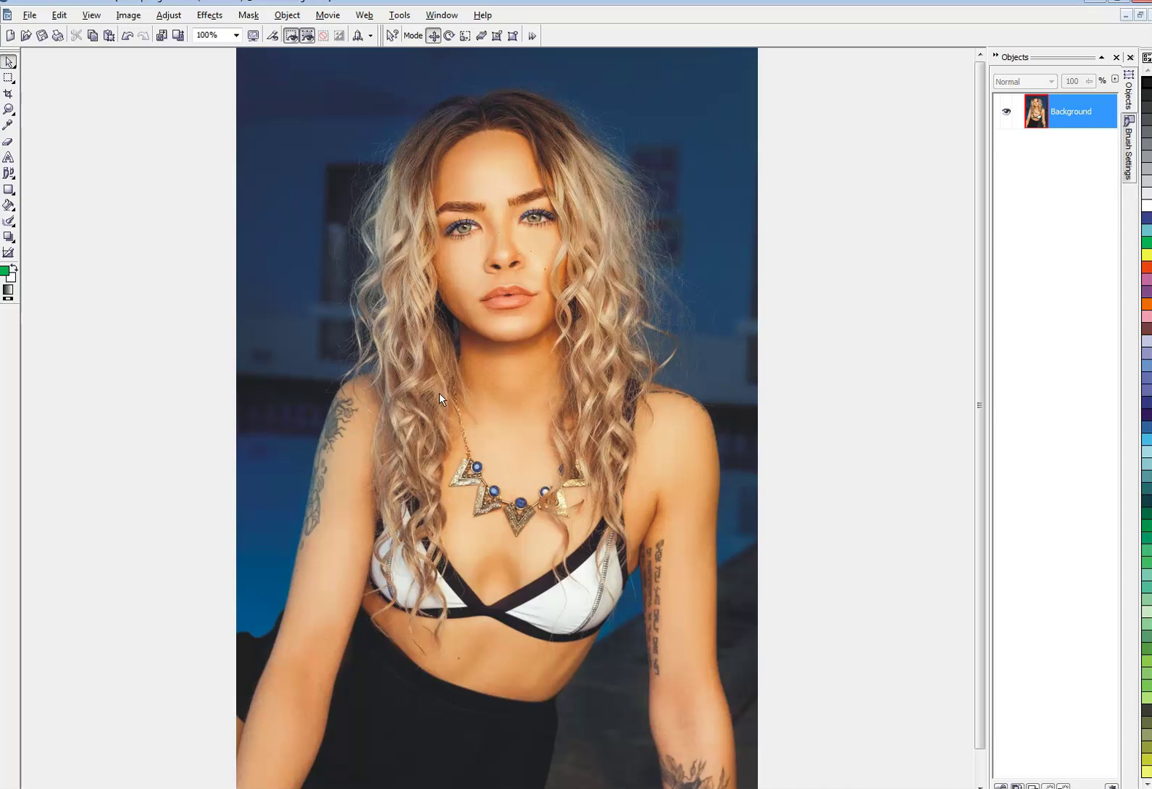
pyautogui.press('z')
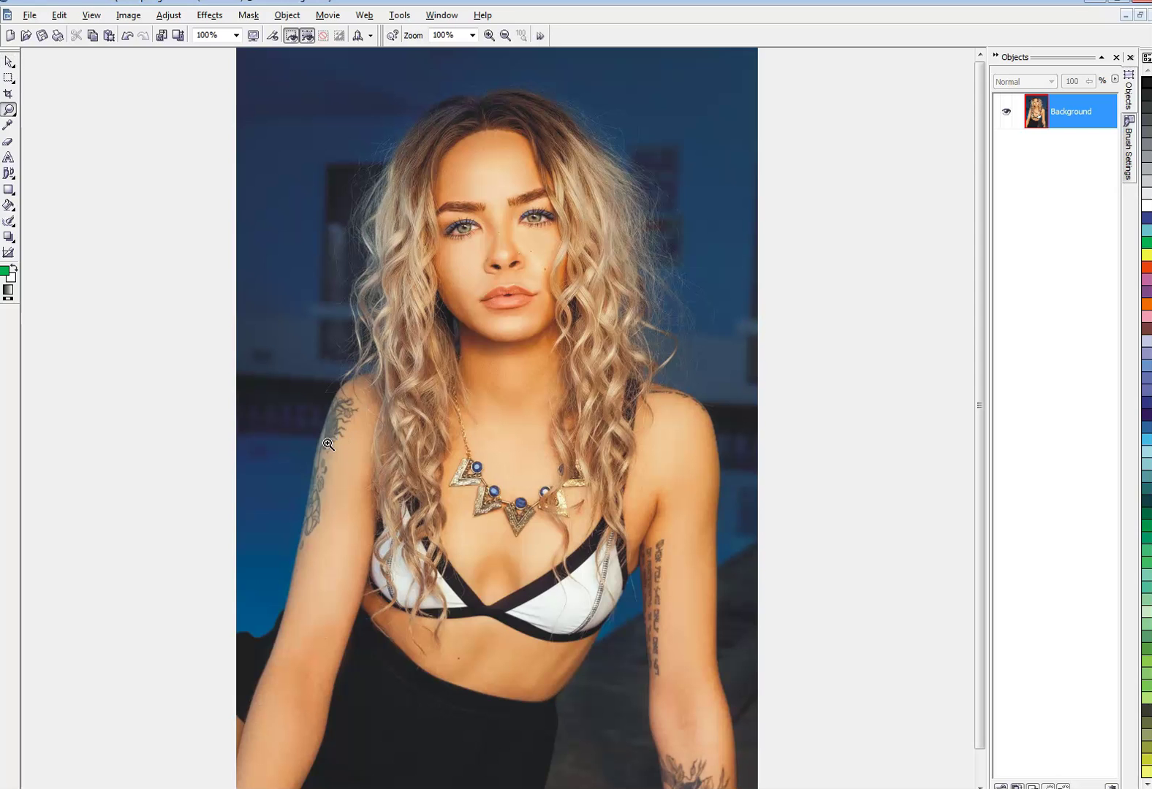
pyautogui.click(323, 437)
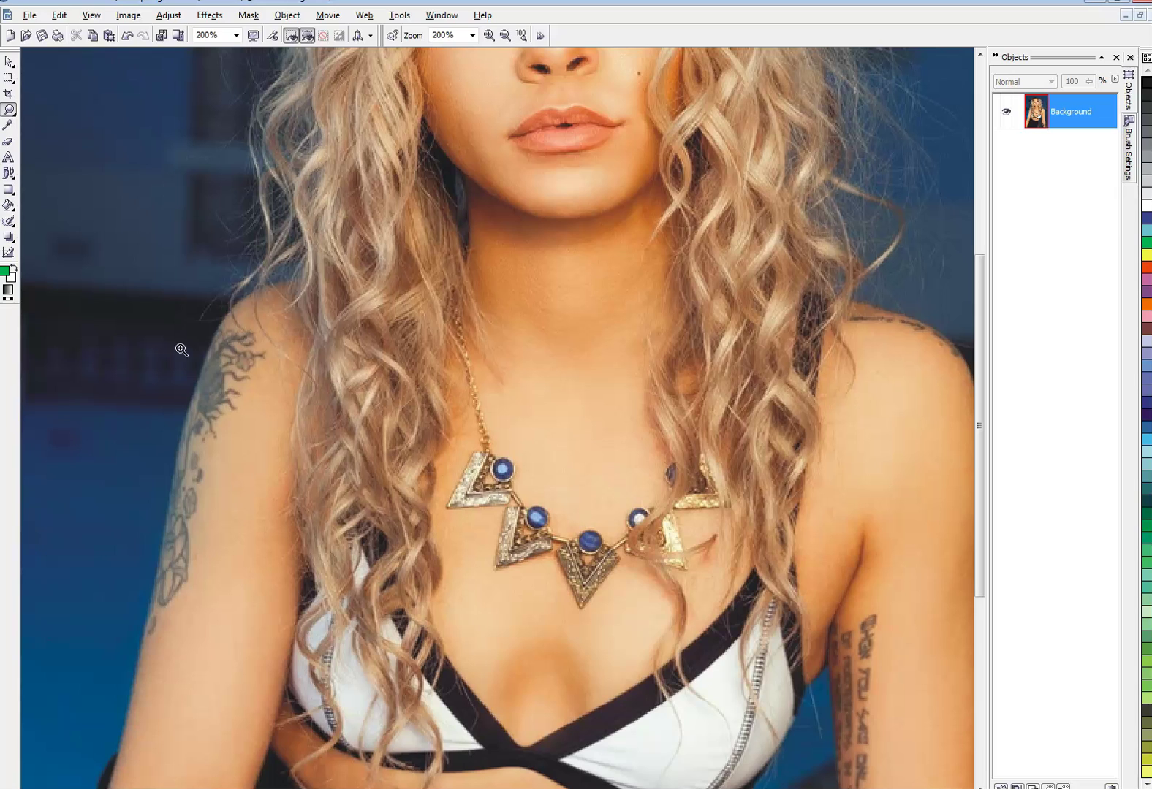
pyautogui.click(9, 62)
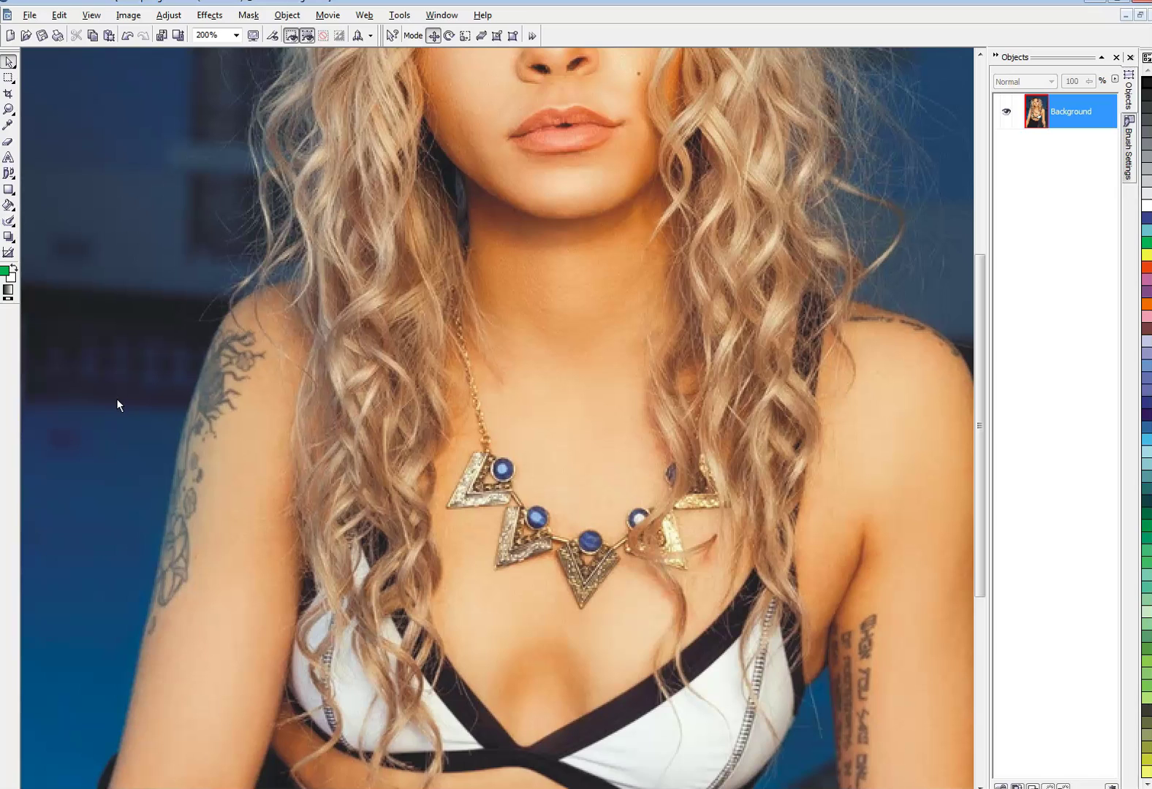
pyautogui.click(14, 84)
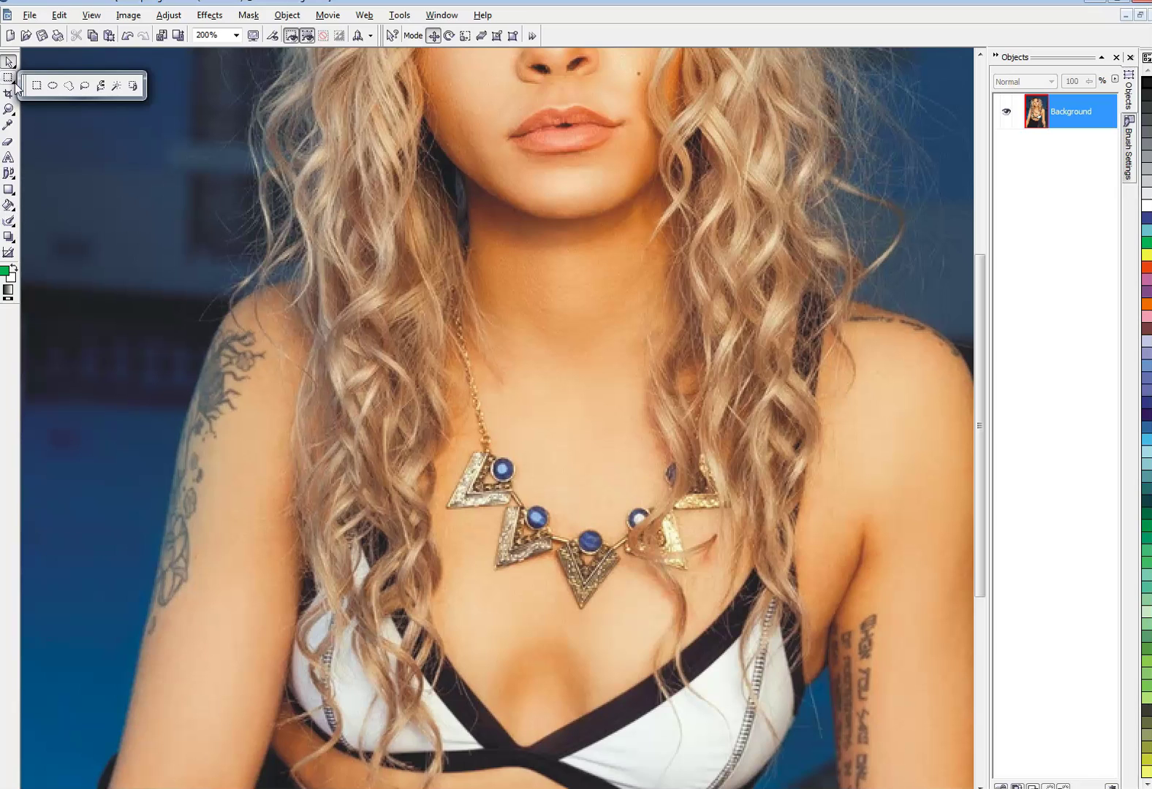
pyautogui.click(117, 86)
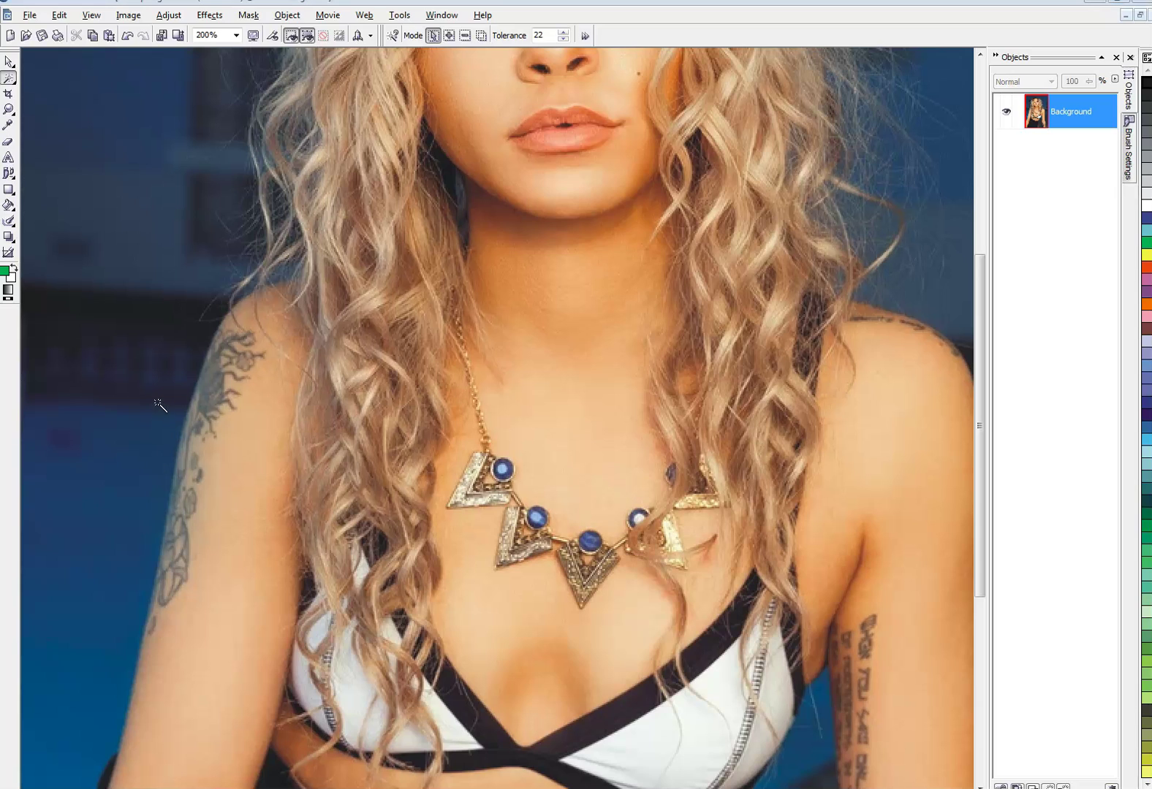
pyautogui.click(184, 348)
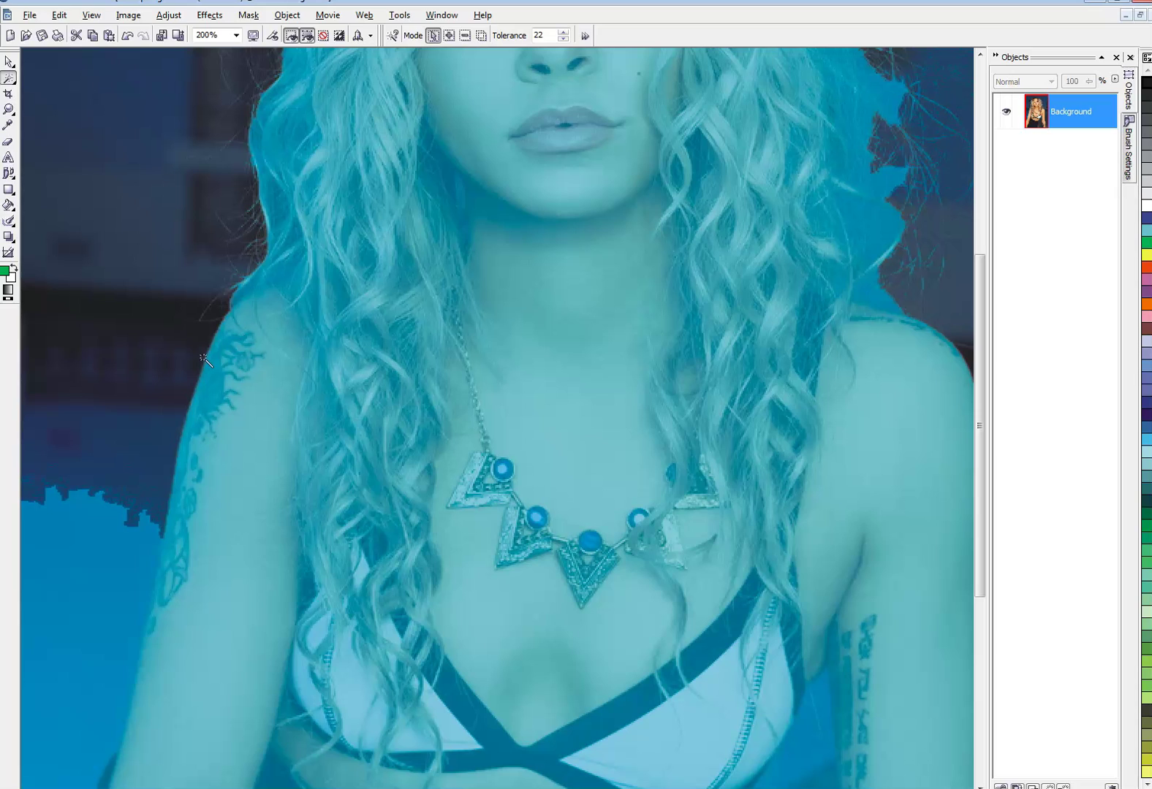
pyautogui.press('ctrl')
pyautogui.keyDown('ctrl'); pyautogui.click(139, 538); pyautogui.keyUp('ctrl')
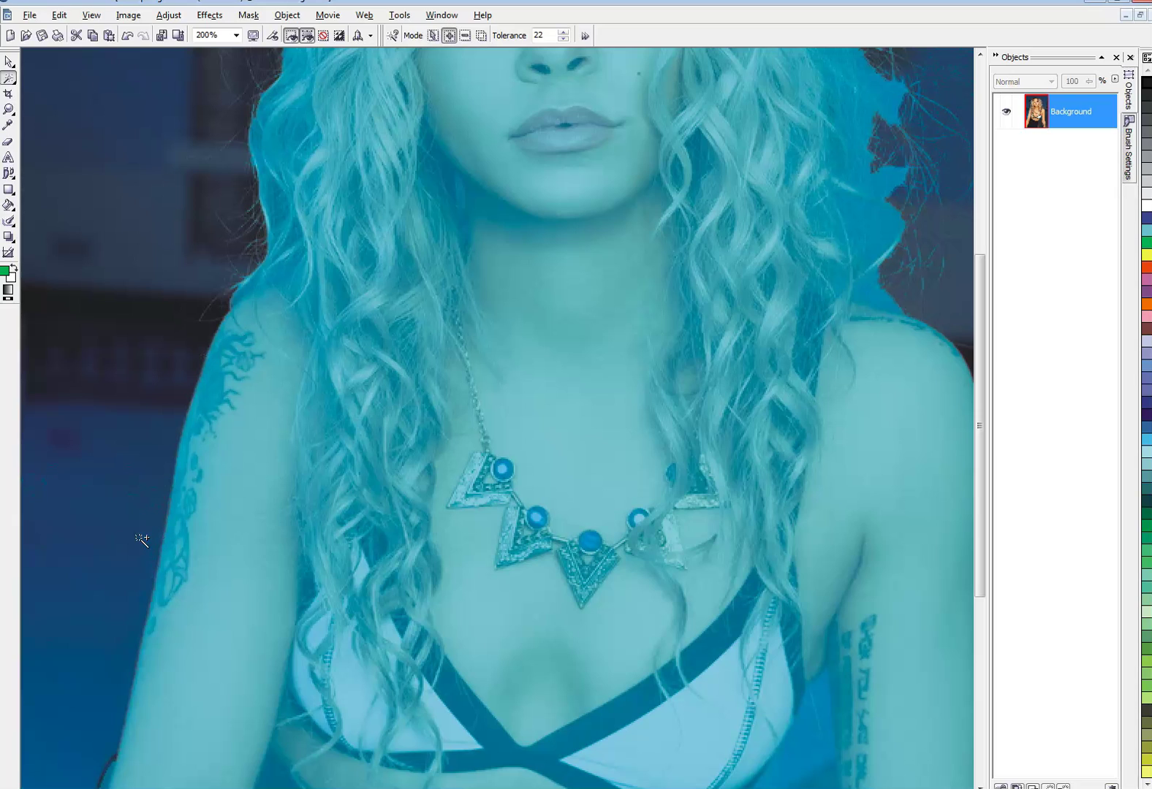
# Invert the background mask so that the woman becomes the editable area.
pyautogui.press('F4')
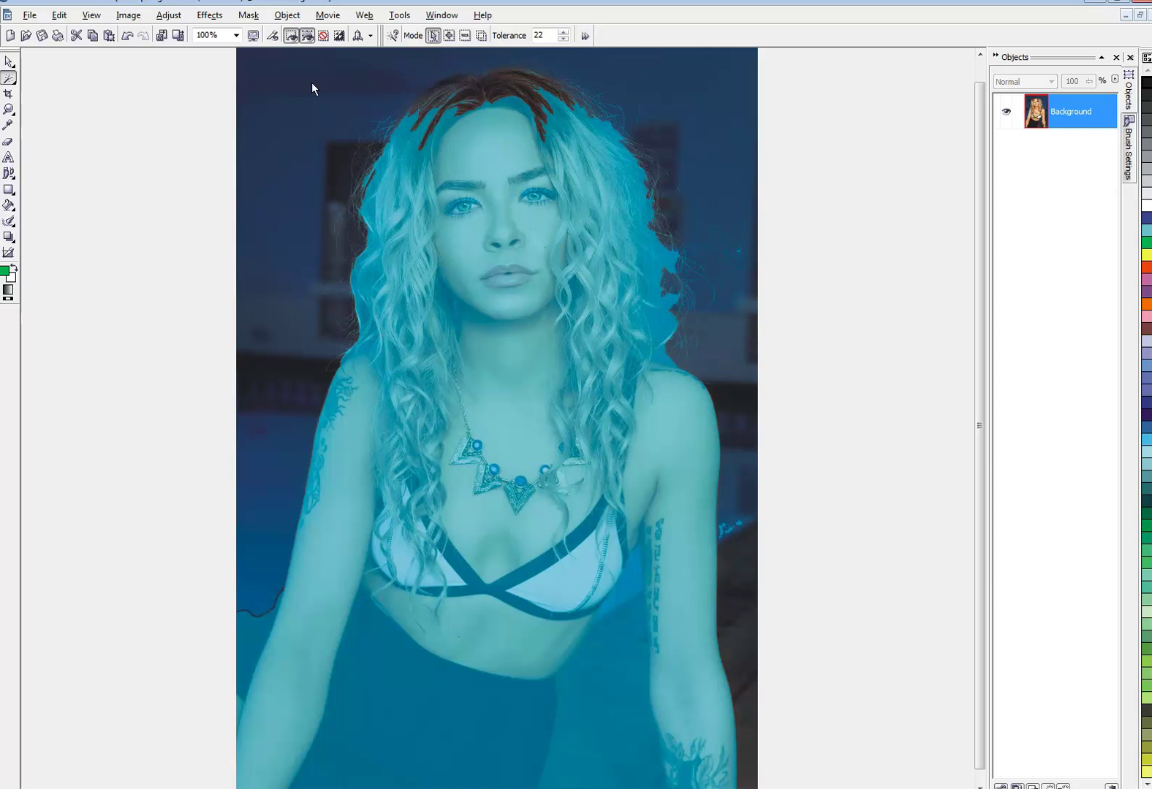
pyautogui.click(246, 16)
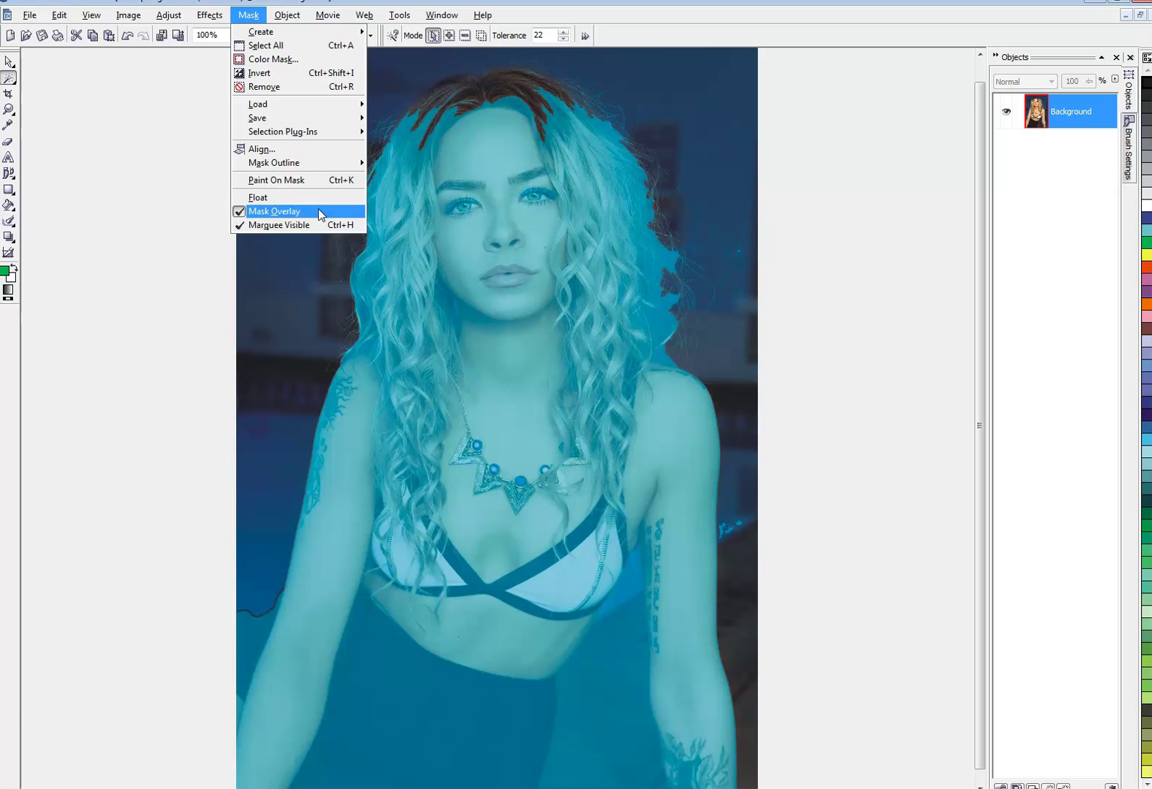
pyautogui.click(265, 73)
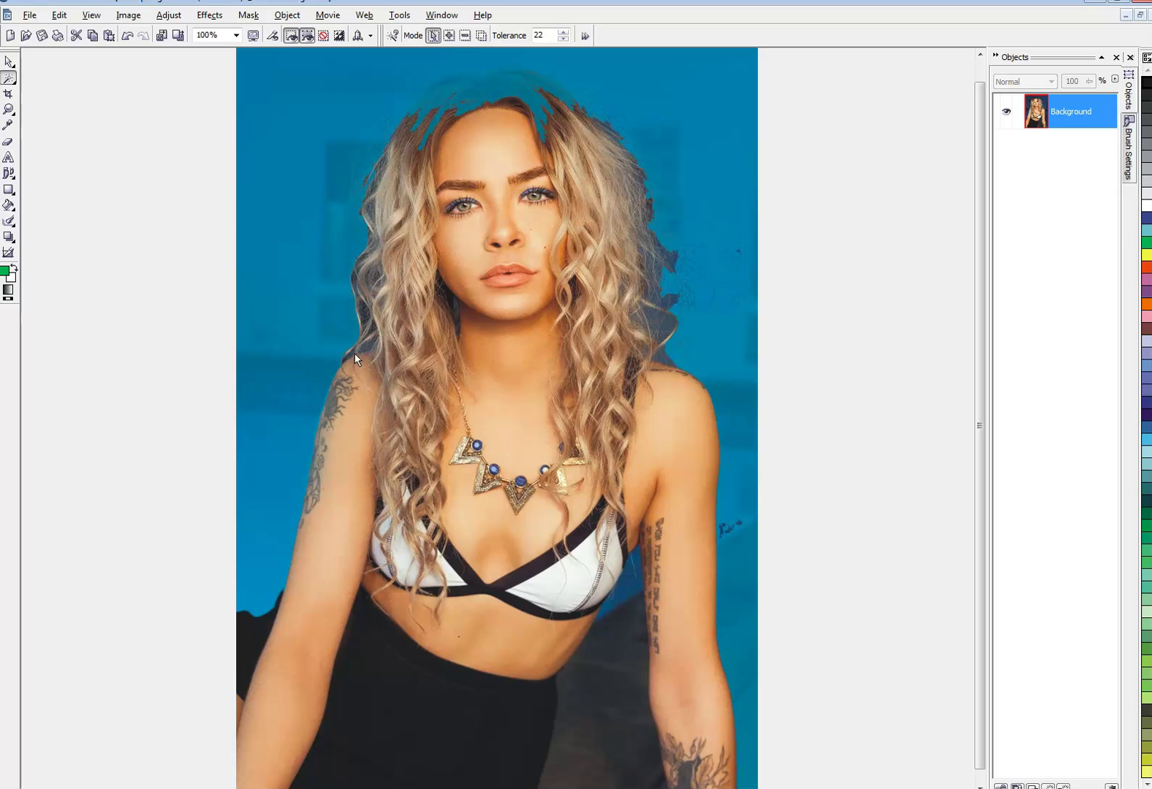
# Feather the mask edge along the tattooed arm with direction Inside and Linear edges.
pyautogui.press('z')
pyautogui.click(370, 403)
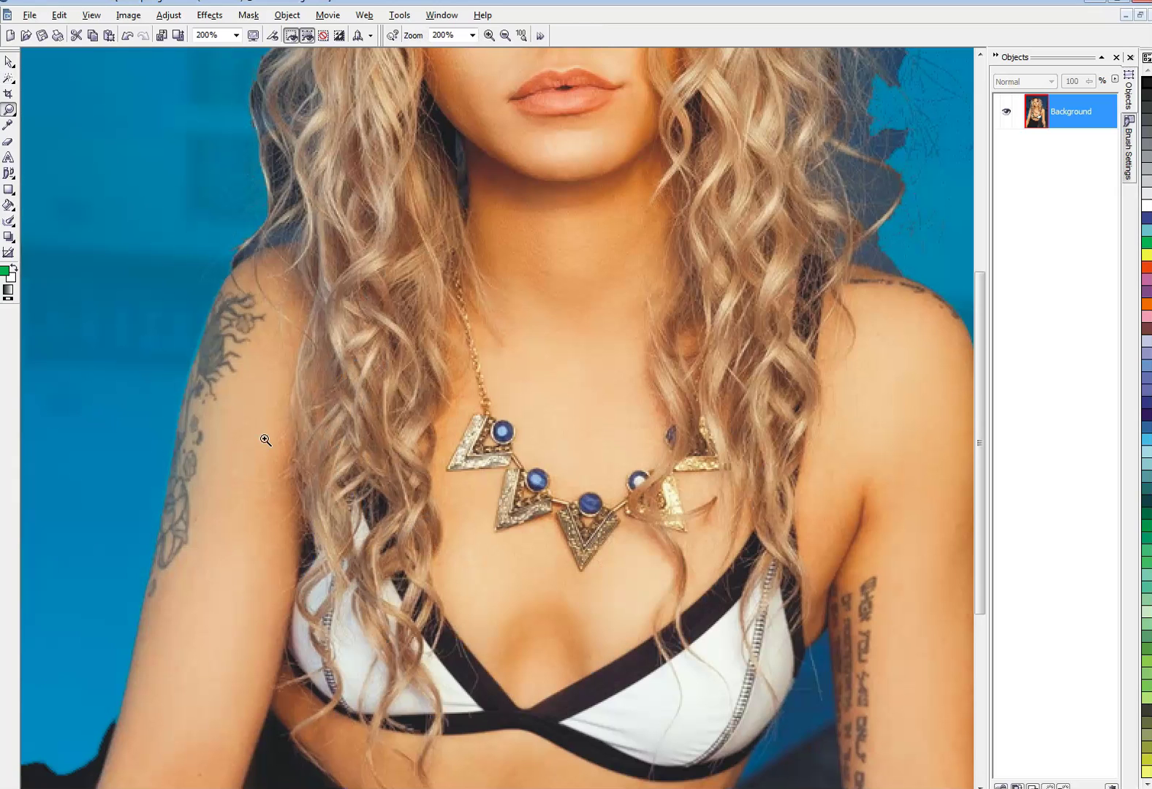
pyautogui.click(170, 445)
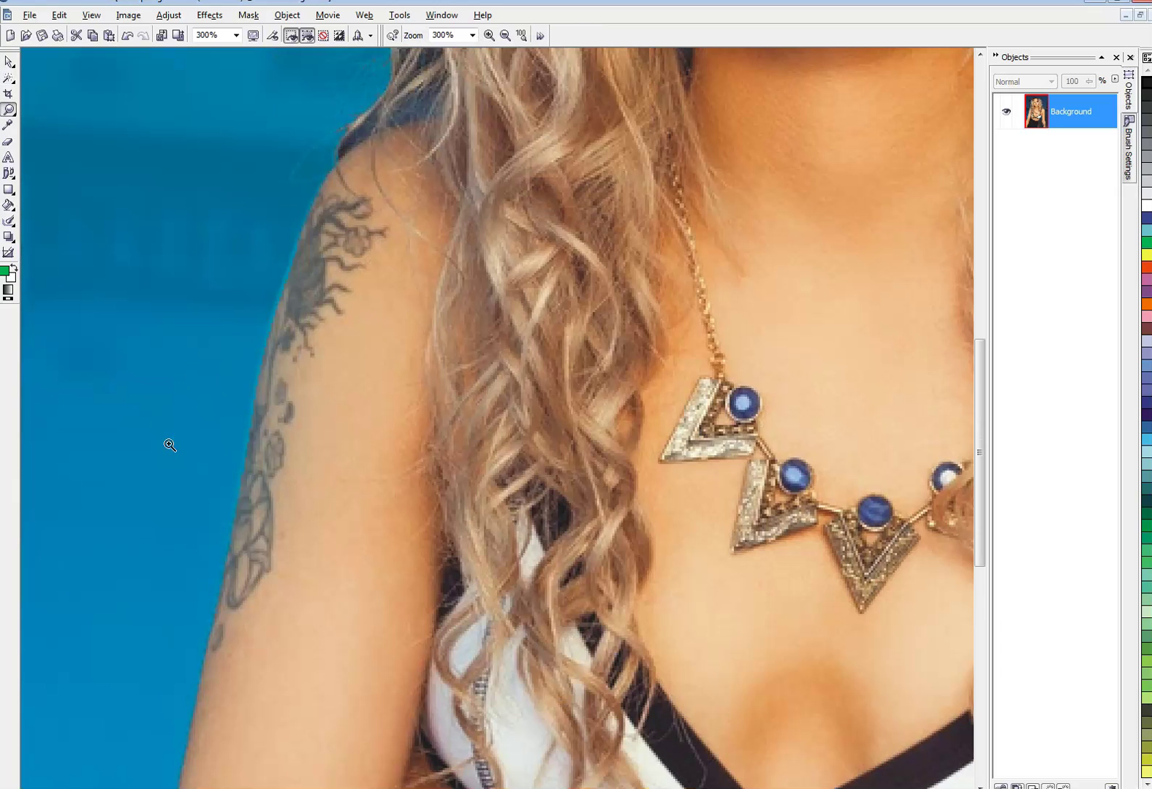
pyautogui.click(9, 62)
pyautogui.click(247, 16)
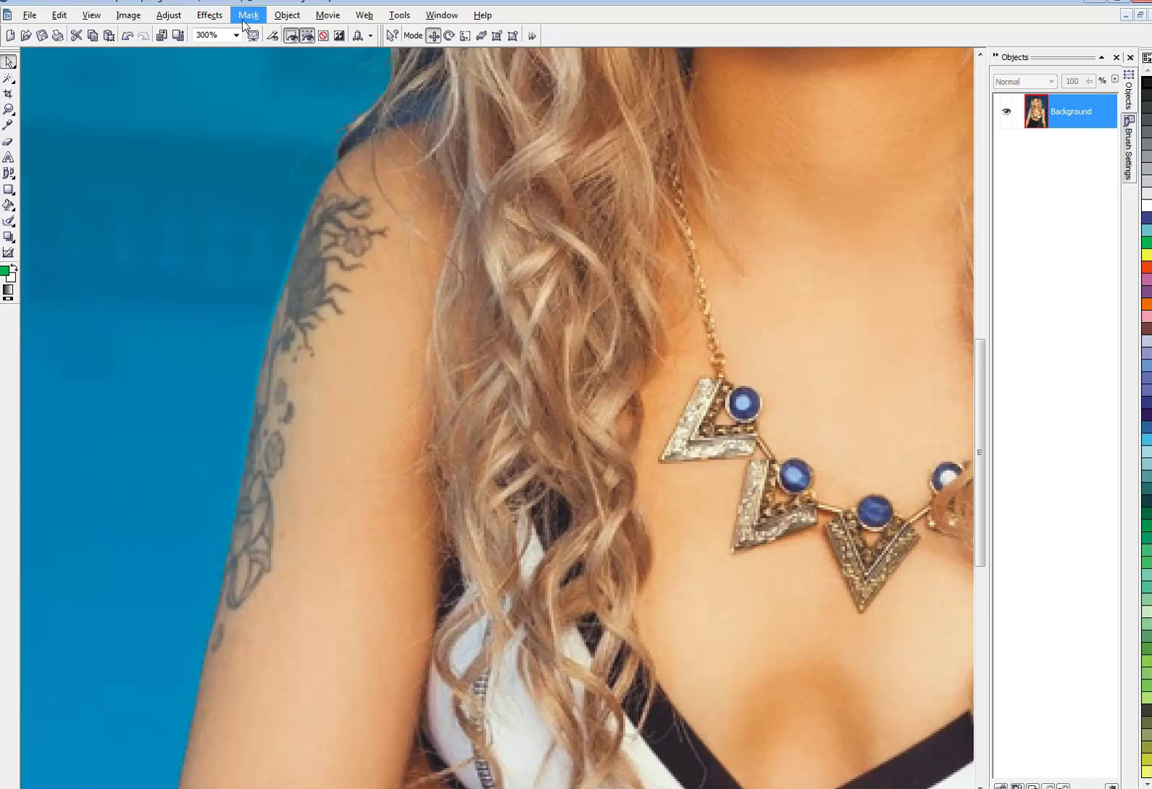
pyautogui.moveTo(279, 107)
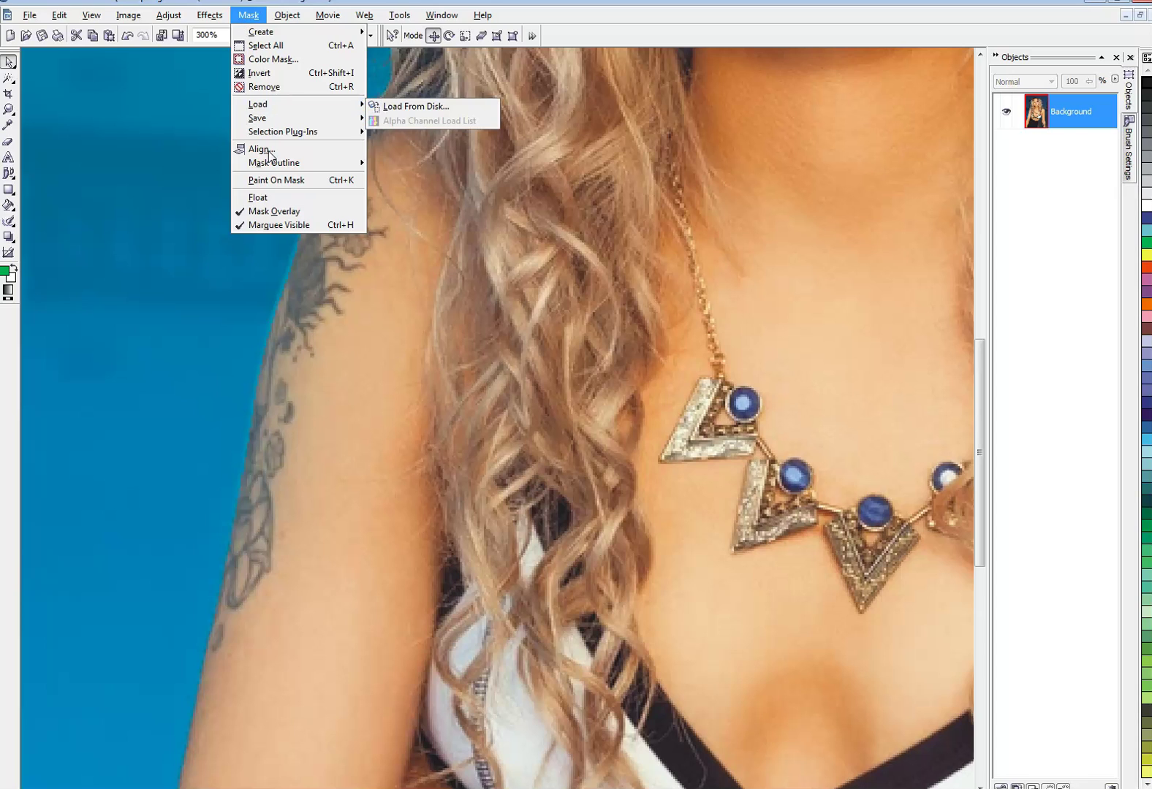
pyautogui.moveTo(281, 165)
pyautogui.click(378, 166)
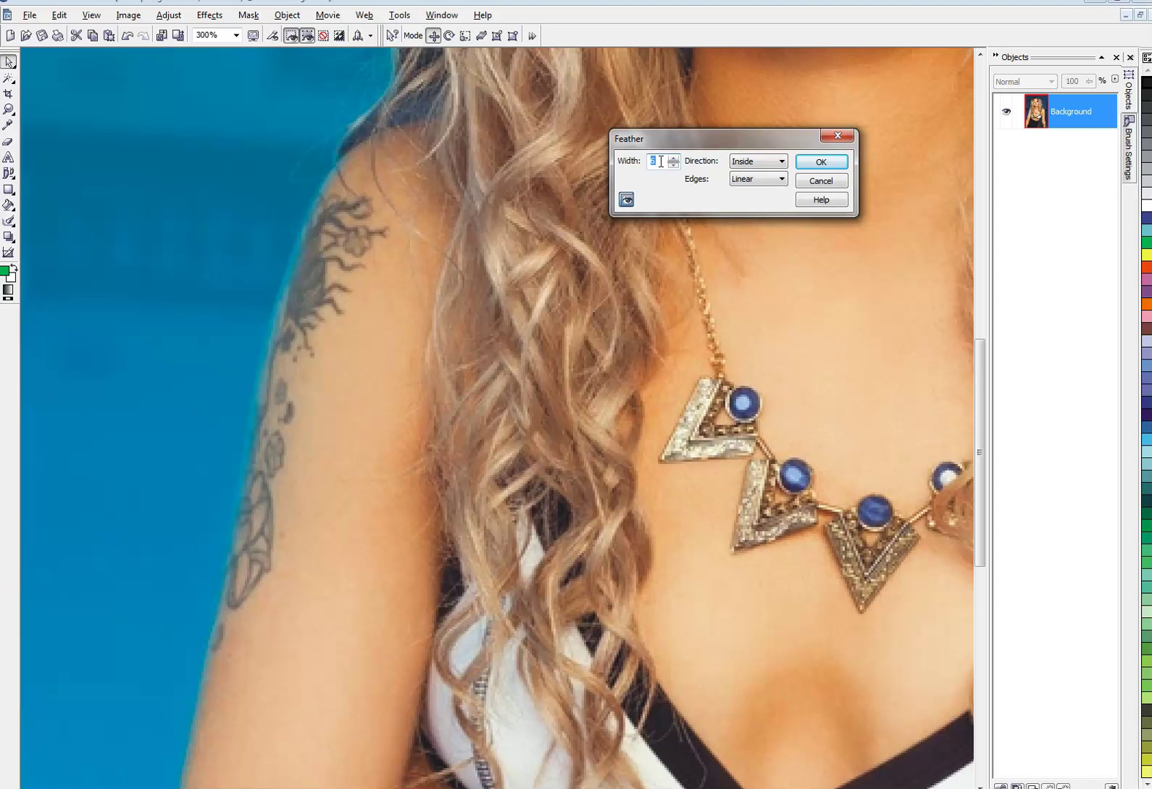
pyautogui.click(827, 163)
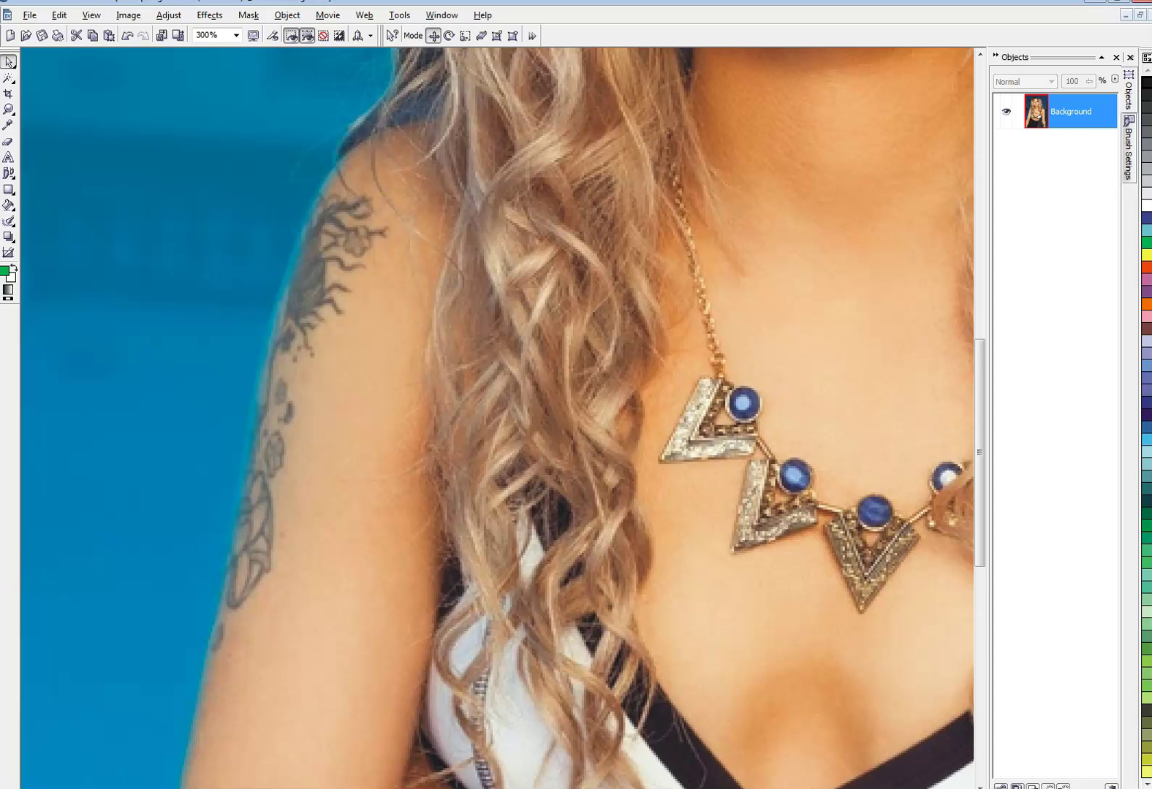
# Set the Clone brush size to 20 and clone clean skin over the tattoo down the outer upper arm.
pyautogui.click(8, 173)
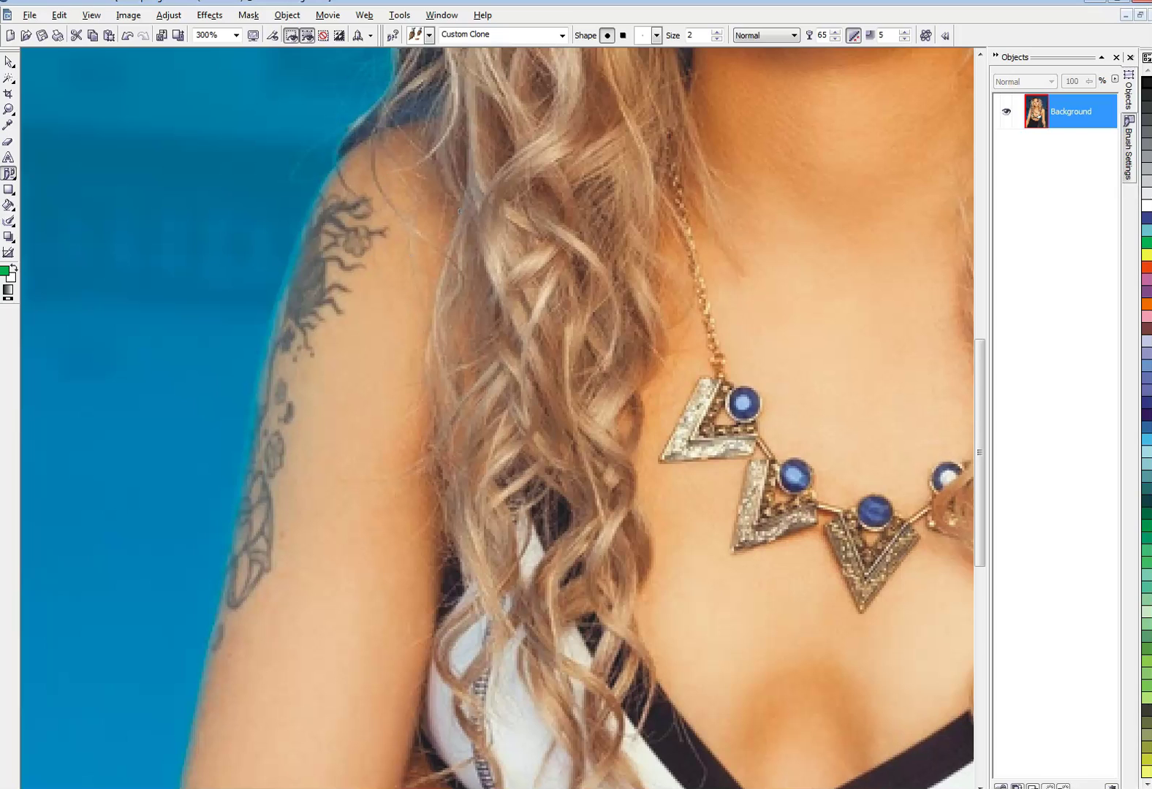
pyautogui.click(688, 35)
pyautogui.press('Return')
pyautogui.moveTo(368, 311)
pyautogui.mouseDown()
pyautogui.moveTo(394, 276)
pyautogui.moveTo(352, 333)
pyautogui.moveTo(361, 285)
pyautogui.moveTo(312, 324)
pyautogui.moveTo(360, 279)
pyautogui.moveTo(341, 323)
pyautogui.moveTo(341, 245)
pyautogui.moveTo(329, 359)
pyautogui.moveTo(288, 368)
pyautogui.moveTo(332, 331)
pyautogui.moveTo(313, 419)
pyautogui.moveTo(347, 348)
pyautogui.moveTo(345, 378)
pyautogui.moveTo(328, 378)
pyautogui.moveTo(331, 366)
pyautogui.moveTo(317, 473)
pyautogui.moveTo(328, 430)
pyautogui.moveTo(302, 413)
pyautogui.moveTo(302, 450)
pyautogui.moveTo(325, 340)
pyautogui.moveTo(313, 498)
pyautogui.moveTo(328, 535)
pyautogui.moveTo(296, 614)
pyautogui.moveTo(304, 448)
pyautogui.moveTo(290, 515)
pyautogui.moveTo(306, 406)
pyautogui.moveTo(274, 390)
pyautogui.moveTo(221, 649)
pyautogui.moveTo(244, 505)
pyautogui.moveTo(308, 324)
pyautogui.mouseUp()
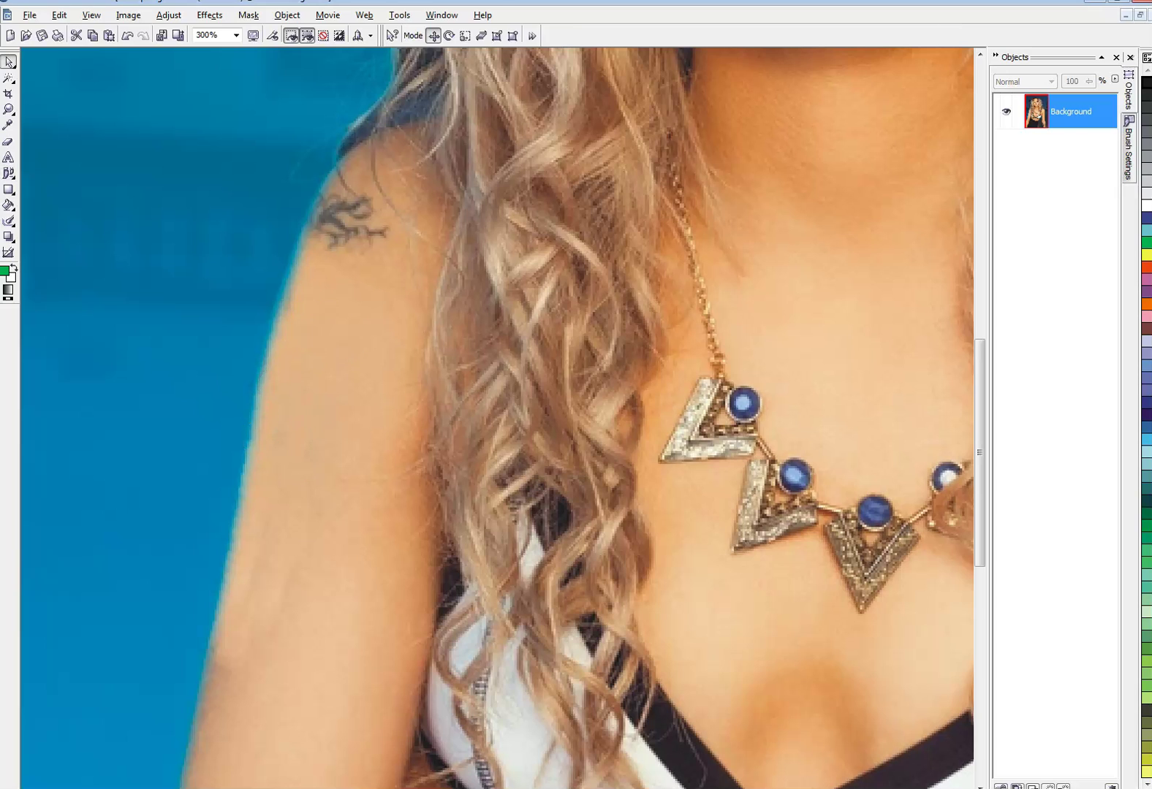
# Clone nearby skin over the lower branches of the remaining shoulder tattoo.
pyautogui.moveTo(352, 245)
pyautogui.mouseDown()
pyautogui.moveTo(343, 242)
pyautogui.moveTo(375, 243)
pyautogui.mouseUp()
pyautogui.moveTo(330, 271)
pyautogui.mouseDown()
pyautogui.moveTo(352, 265)
pyautogui.moveTo(353, 248)
pyautogui.mouseUp()
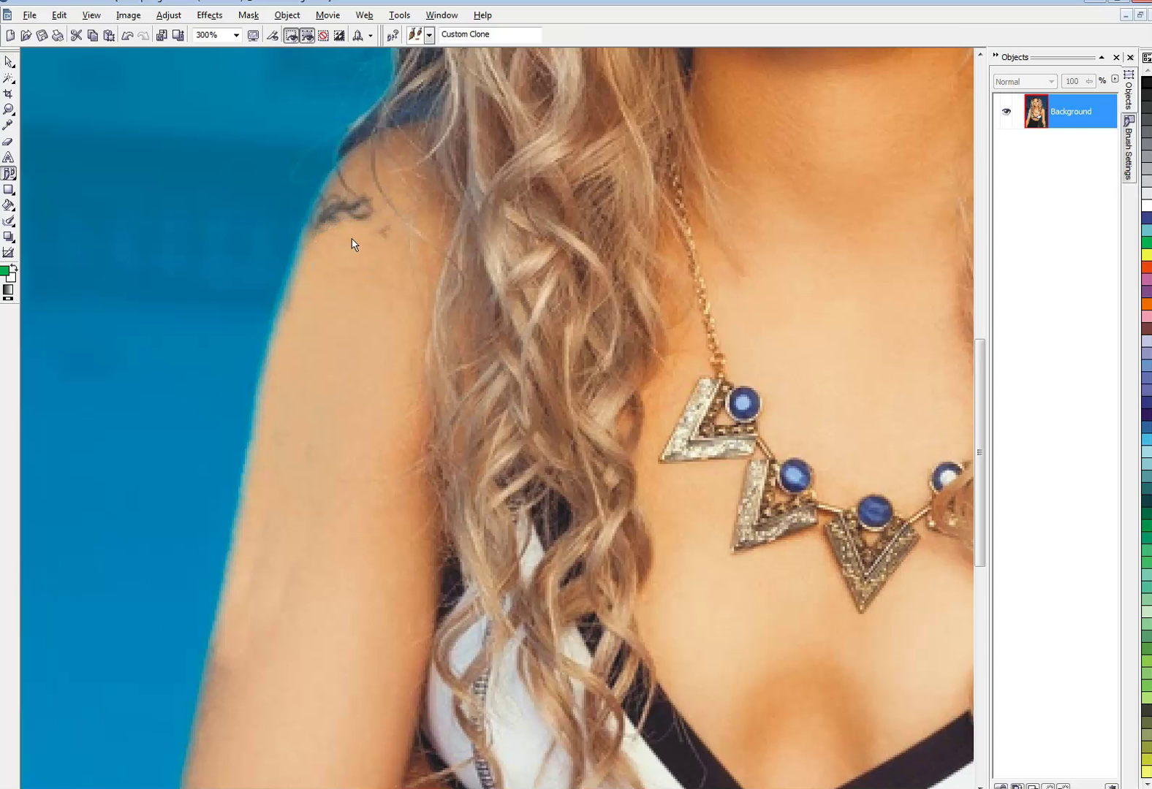
pyautogui.press('space')
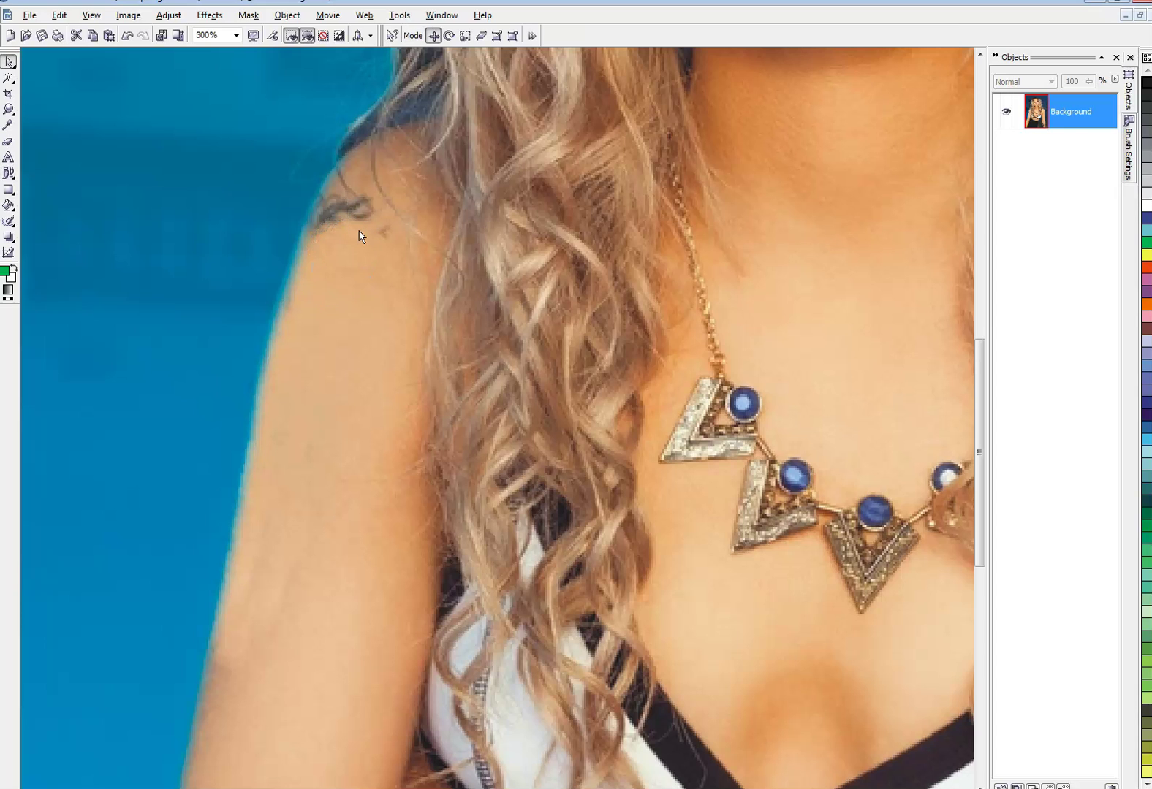
pyautogui.press('space')
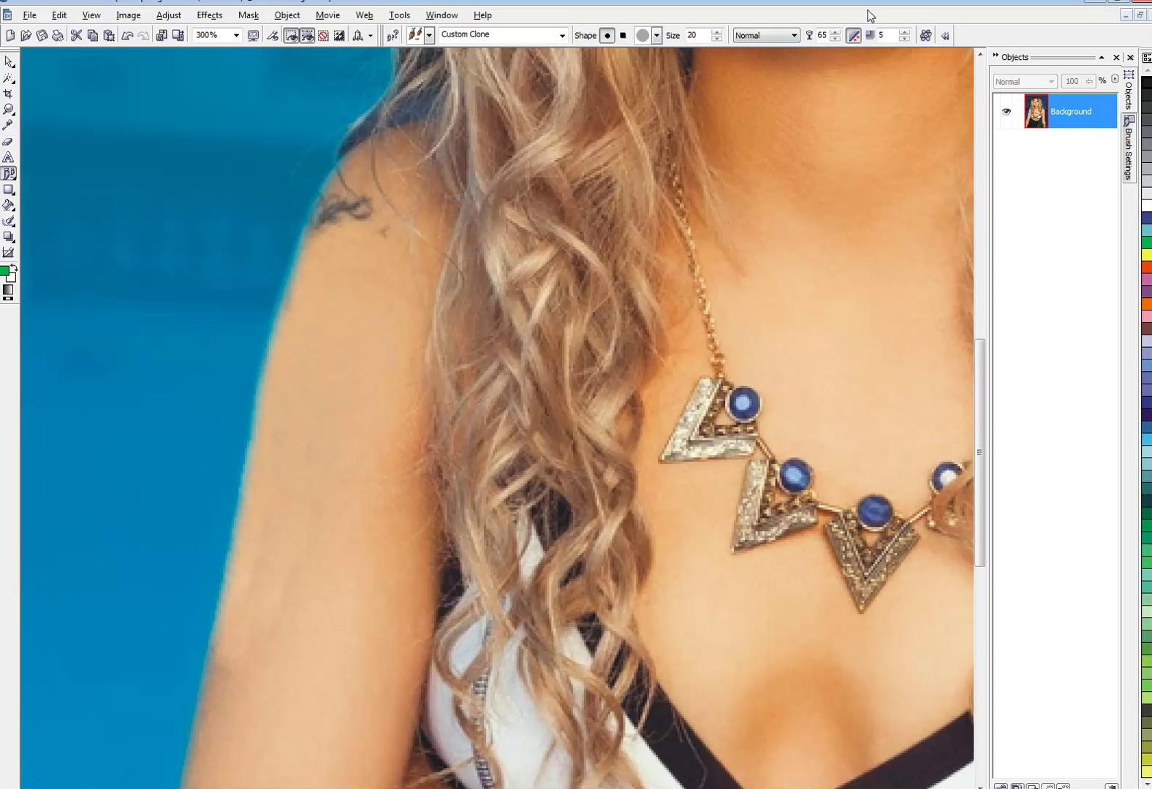
# Set the Clone brush transparency to 20 and clone skin over the last tattoo lines at the top of the shoulder.
pyautogui.click(834, 40)
pyautogui.doubleClick(822, 35)
pyautogui.write('57')
pyautogui.moveTo(828, 35); pyautogui.dragTo(814, 37)
pyautogui.write('20')
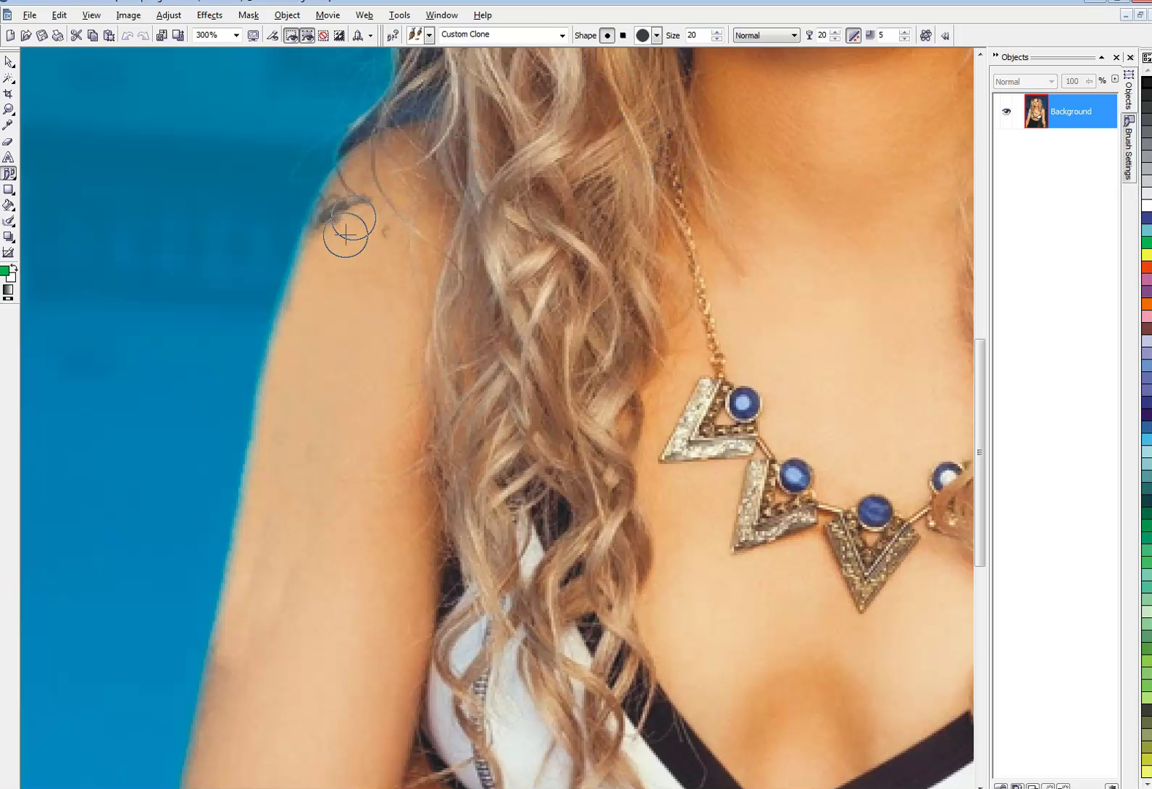
pyautogui.moveTo(352, 222)
pyautogui.mouseDown()
pyautogui.moveTo(328, 265)
pyautogui.moveTo(334, 234)
pyautogui.moveTo(349, 238)
pyautogui.moveTo(336, 252)
pyautogui.moveTo(341, 205)
pyautogui.moveTo(323, 242)
pyautogui.moveTo(335, 200)
pyautogui.moveTo(354, 234)
pyautogui.mouseUp()
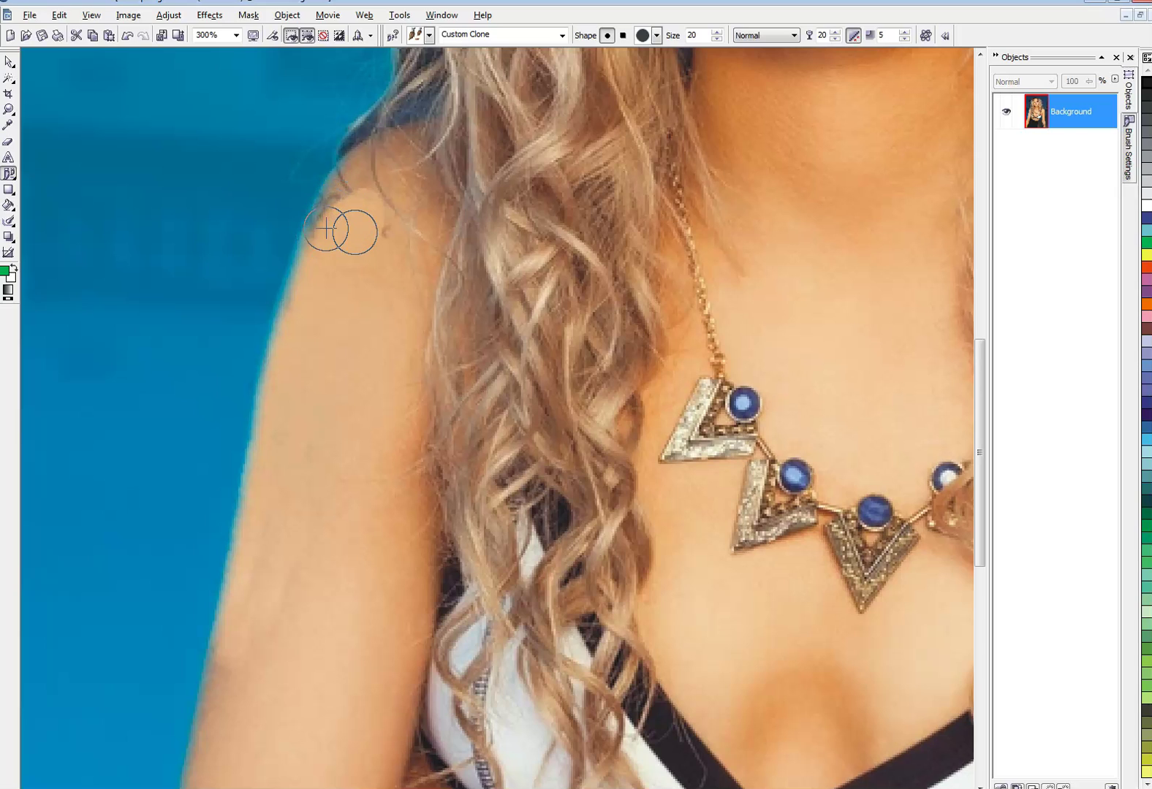
pyautogui.press('space')
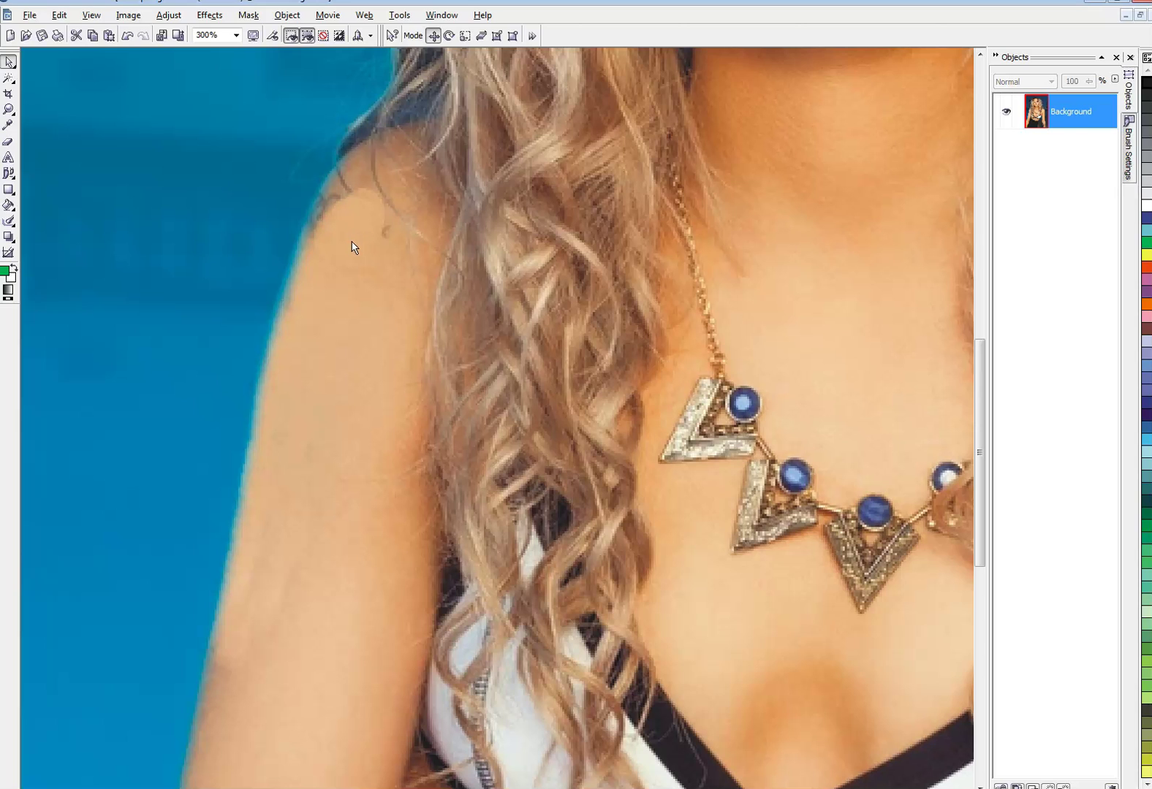
pyautogui.press('space')
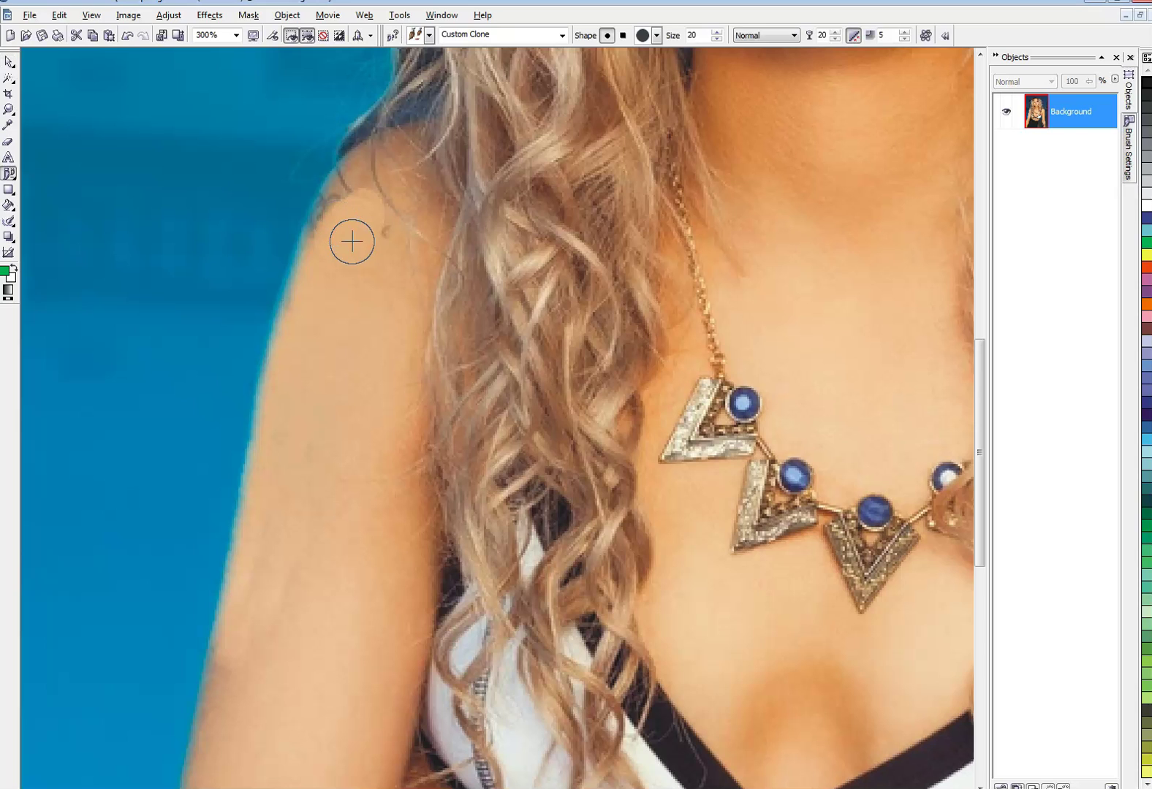
pyautogui.moveTo(339, 197)
pyautogui.mouseDown()
pyautogui.moveTo(328, 196)
pyautogui.moveTo(317, 247)
pyautogui.moveTo(337, 229)
pyautogui.mouseUp()
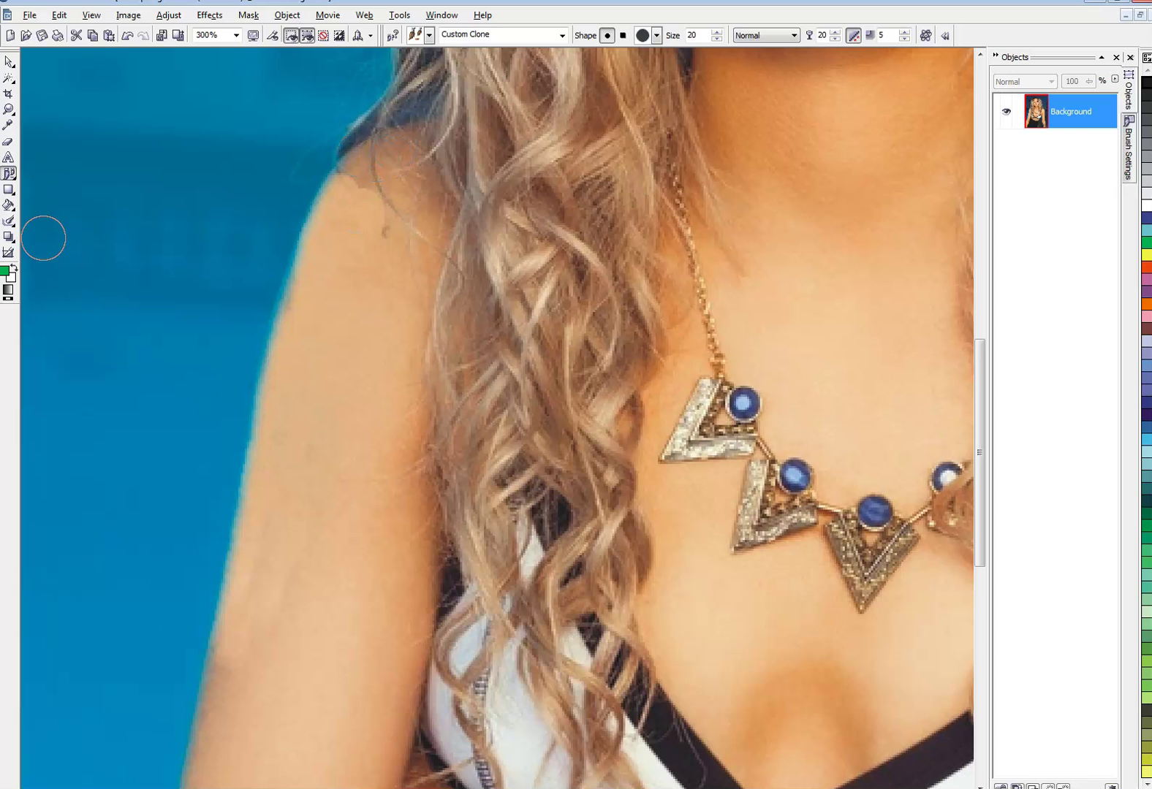
# Smudge the cloned skin on the shoulder and upper arm with a size 13 brush to blend away leftover marks.
pyautogui.click(9, 221)
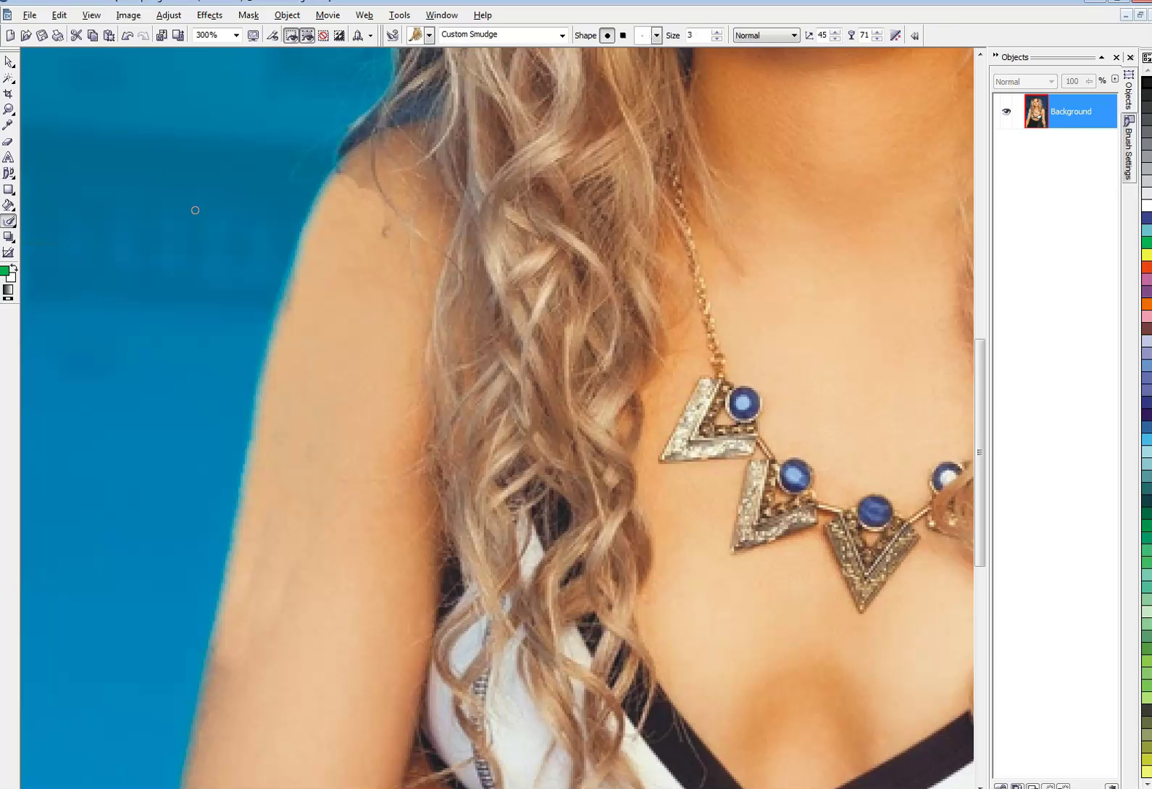
pyautogui.doubleClick(716, 33)
pyautogui.doubleClick(716, 32)
pyautogui.doubleClick(716, 32)
pyautogui.moveTo(357, 154)
pyautogui.mouseDown()
pyautogui.moveTo(354, 180)
pyautogui.moveTo(318, 218)
pyautogui.moveTo(332, 256)
pyautogui.mouseUp()
pyautogui.moveTo(356, 183)
pyautogui.mouseDown()
pyautogui.moveTo(359, 211)
pyautogui.moveTo(342, 190)
pyautogui.moveTo(360, 203)
pyautogui.moveTo(354, 216)
pyautogui.mouseUp()
pyautogui.moveTo(293, 578)
pyautogui.mouseDown()
pyautogui.moveTo(257, 663)
pyautogui.moveTo(260, 645)
pyautogui.moveTo(216, 686)
pyautogui.moveTo(226, 647)
pyautogui.moveTo(219, 682)
pyautogui.moveTo(242, 627)
pyautogui.moveTo(252, 635)
pyautogui.moveTo(266, 575)
pyautogui.moveTo(282, 586)
pyautogui.moveTo(296, 547)
pyautogui.mouseUp()
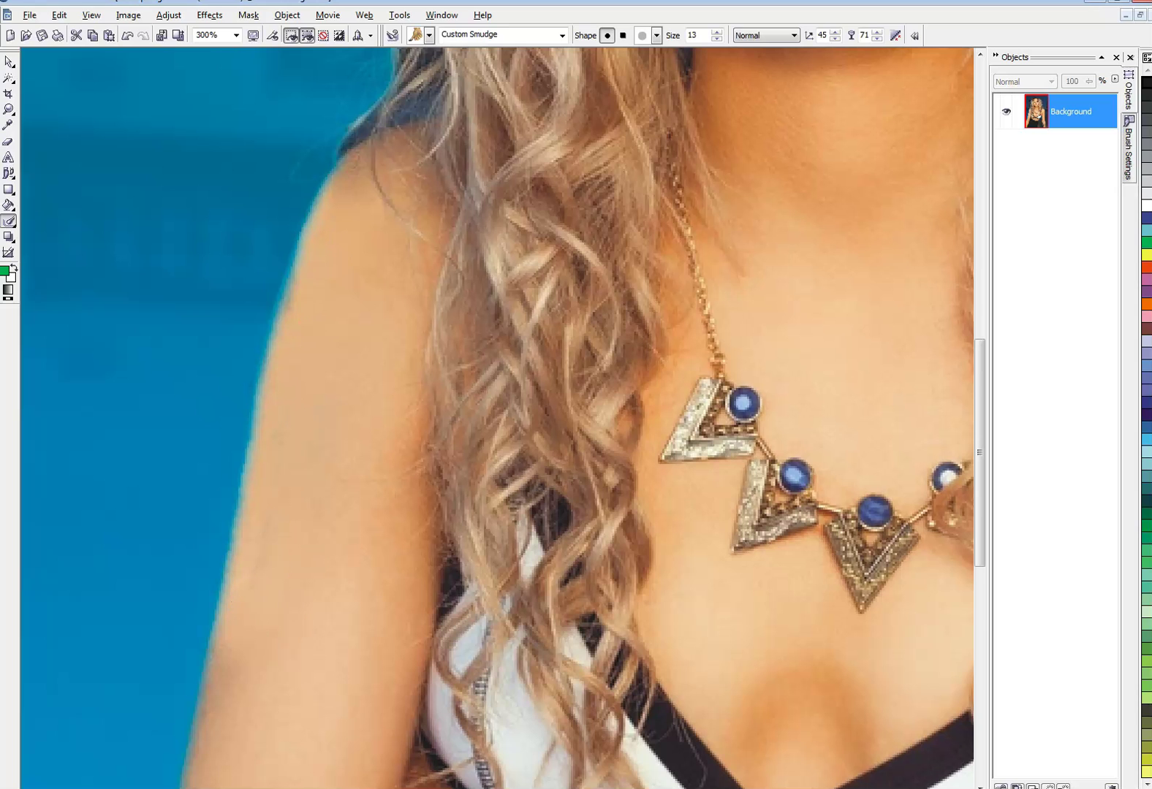
# Remove the mask from the portrait.
pyautogui.hotkey('ctrl', '1')
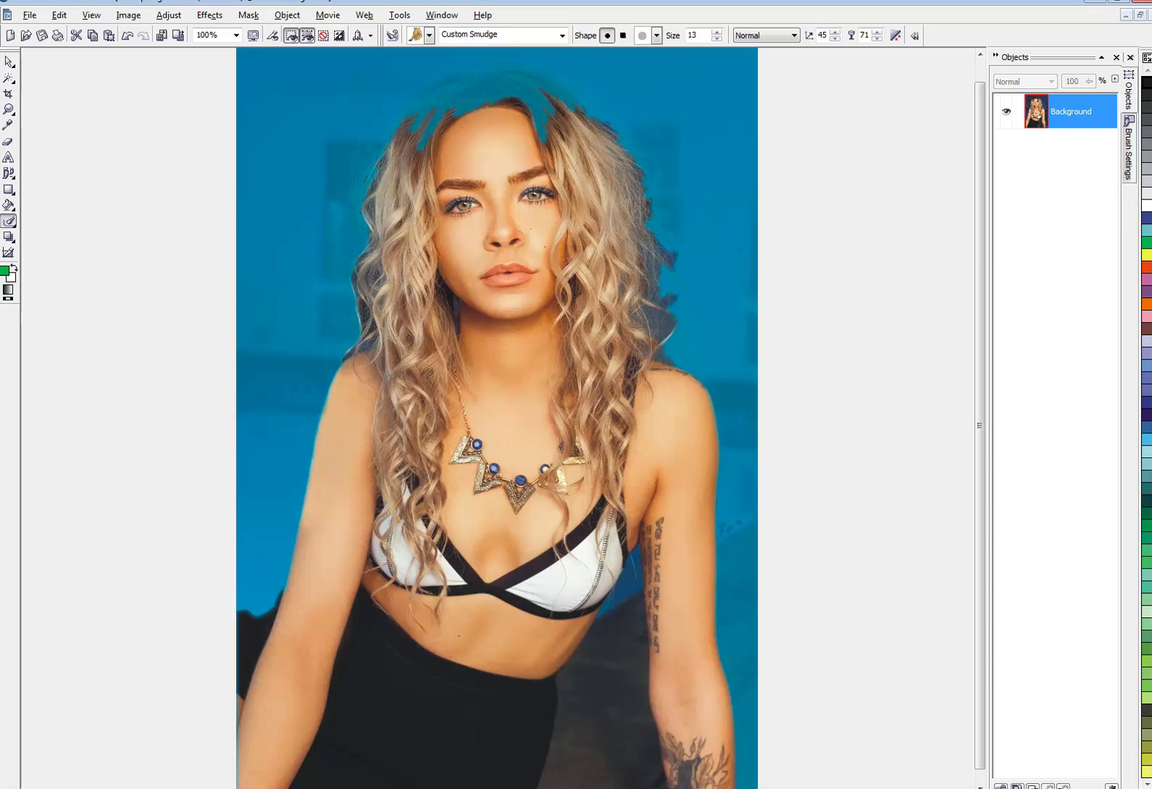
pyautogui.click(255, 18)
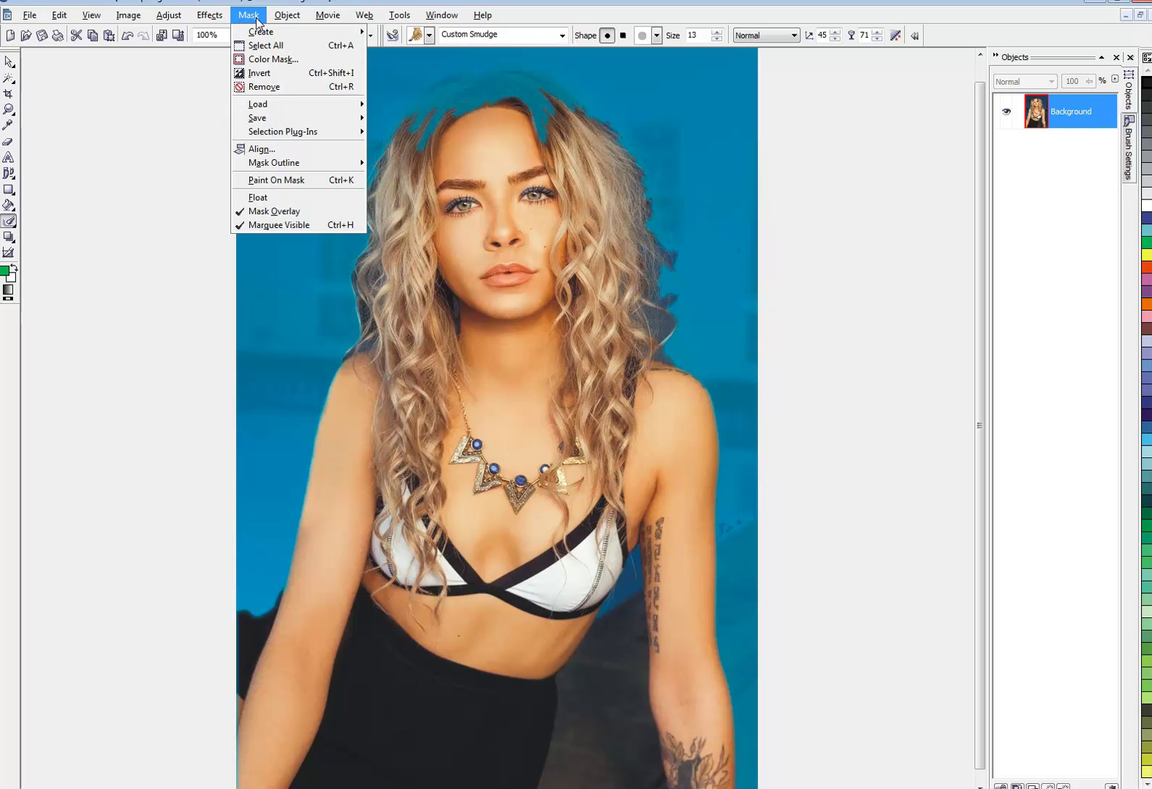
pyautogui.click(263, 87)
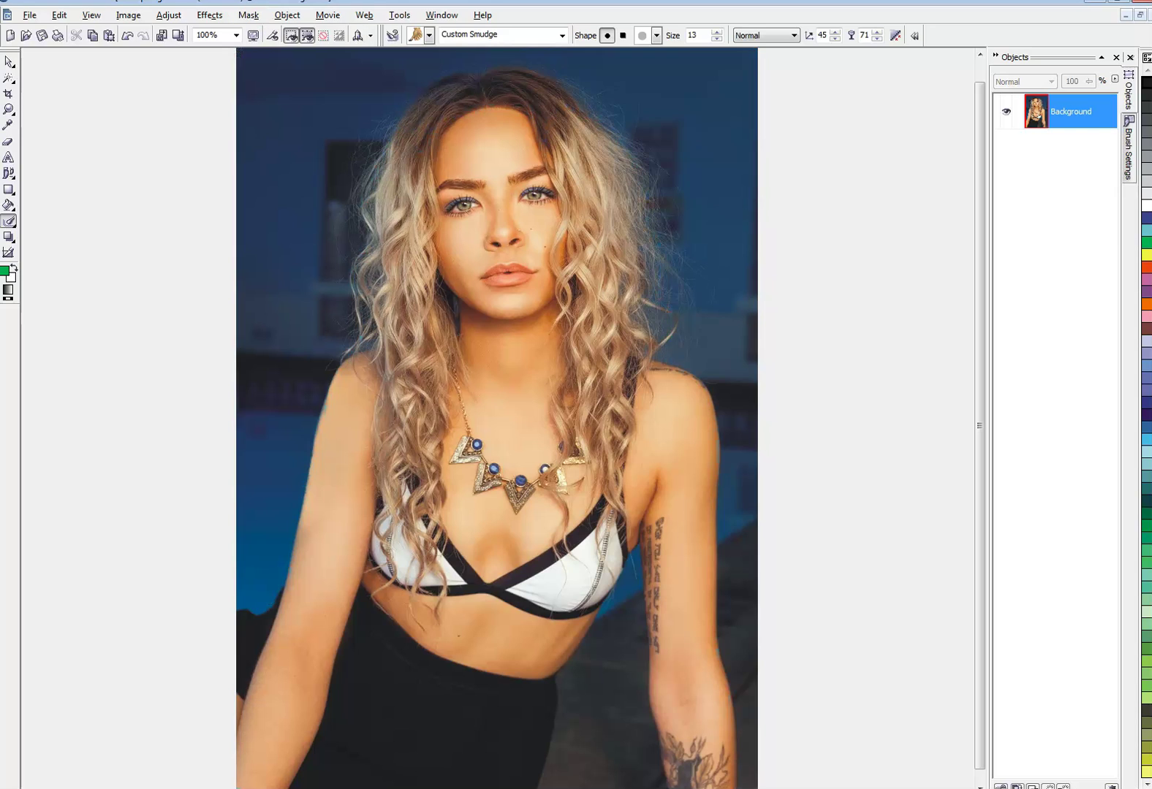
# Close the bitmap editor, save the changes to the bitmap, and deselect the retouched portrait in CorelDRAW.
pyautogui.click(1139, 3)
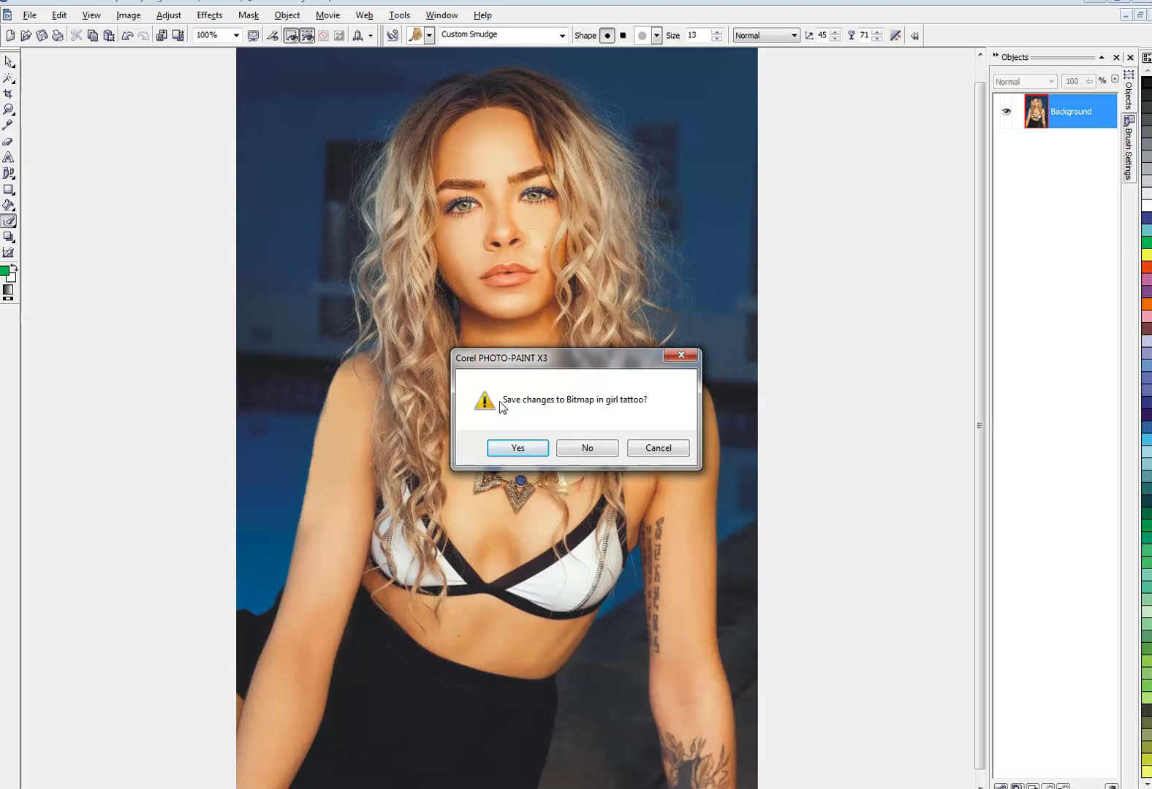
pyautogui.click(516, 447)
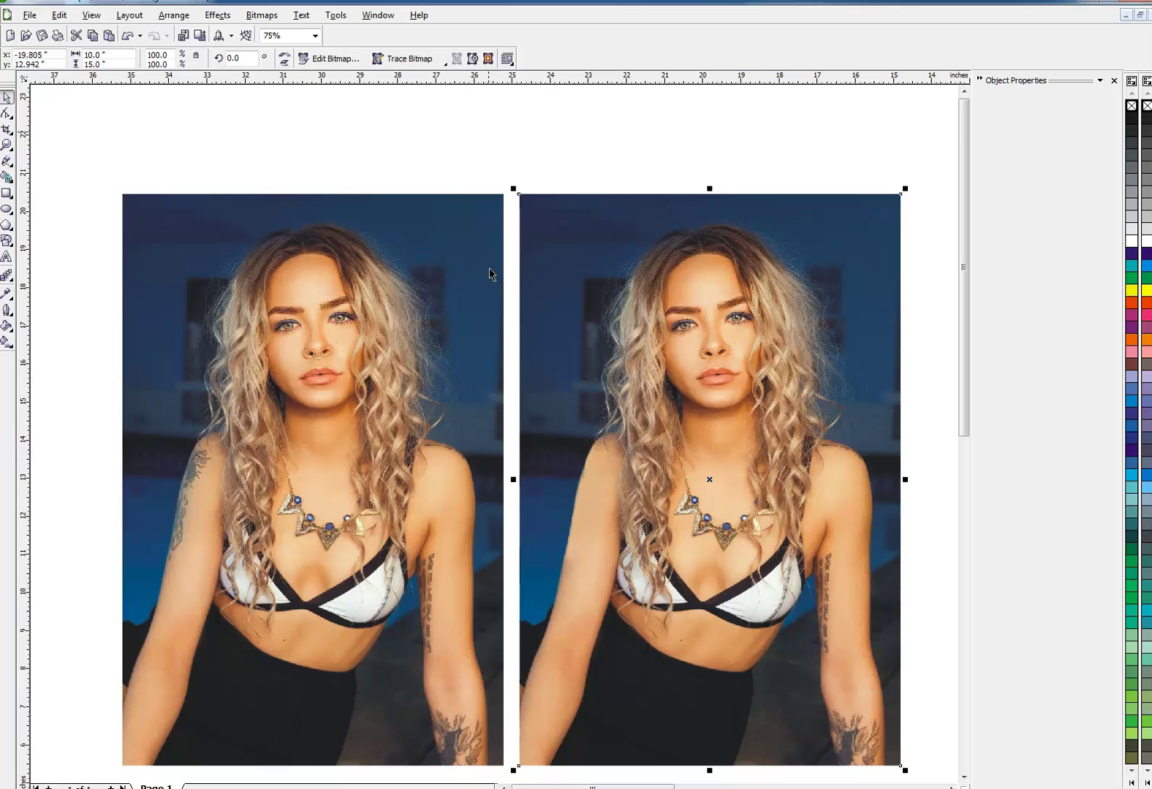
pyautogui.click(489, 137)
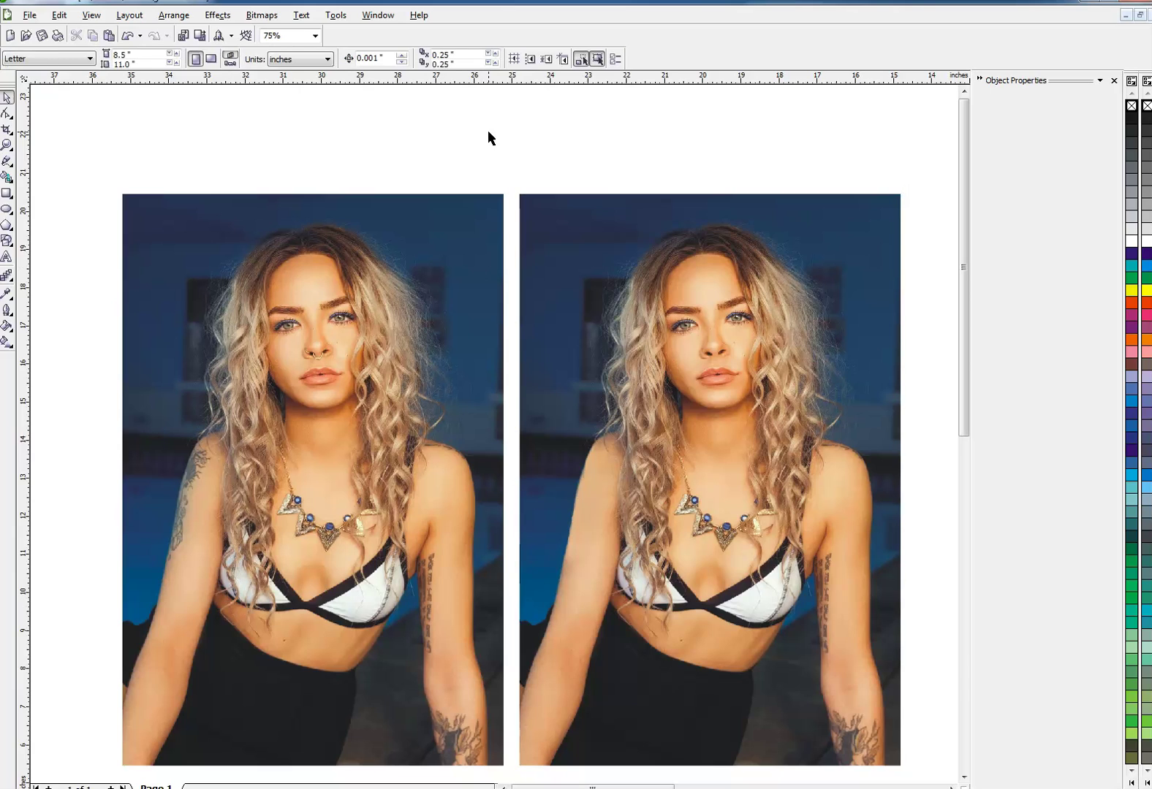